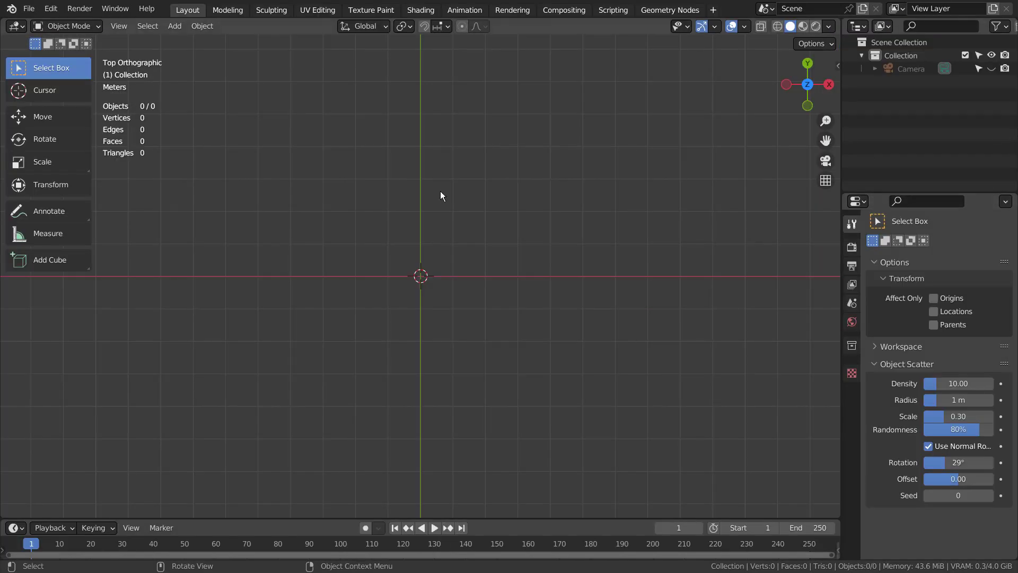
# - Add a mesh plane at the origin
pyautogui.click(388, 207)
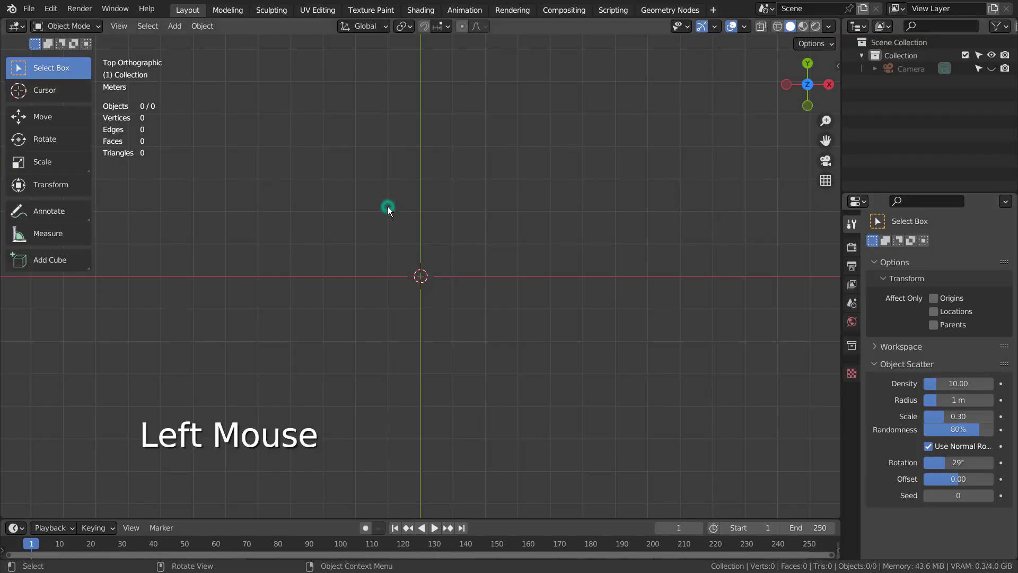
pyautogui.hotkey('shift', 'a')
pyautogui.click(443, 207)
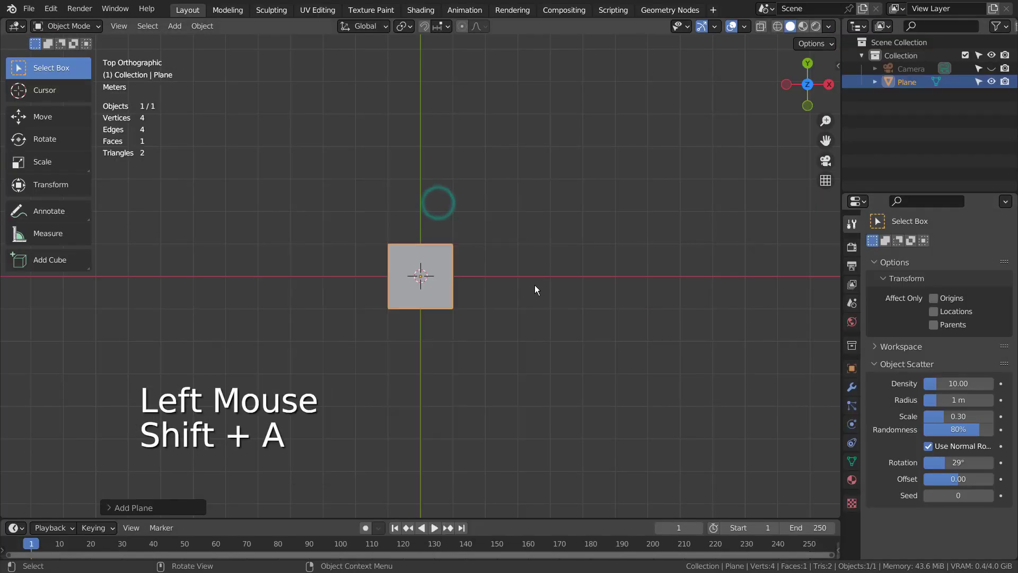
# - Subdivide the plane twice in Edit Mode into a 4×4 grid of 16 faces
pyautogui.press('Tab')
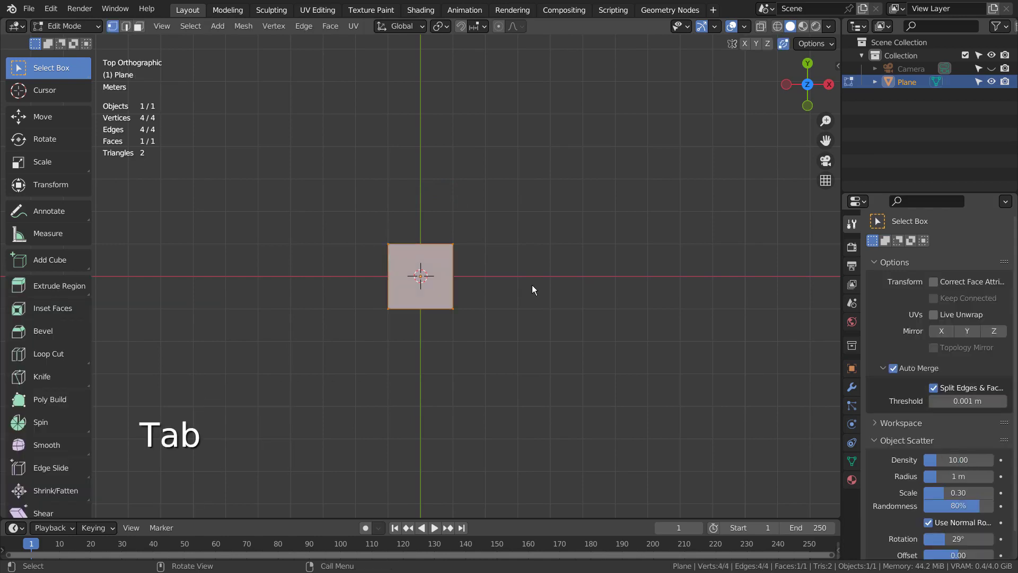
pyautogui.rightClick(532, 284)
pyautogui.click(533, 285)
pyautogui.rightClick(532, 285)
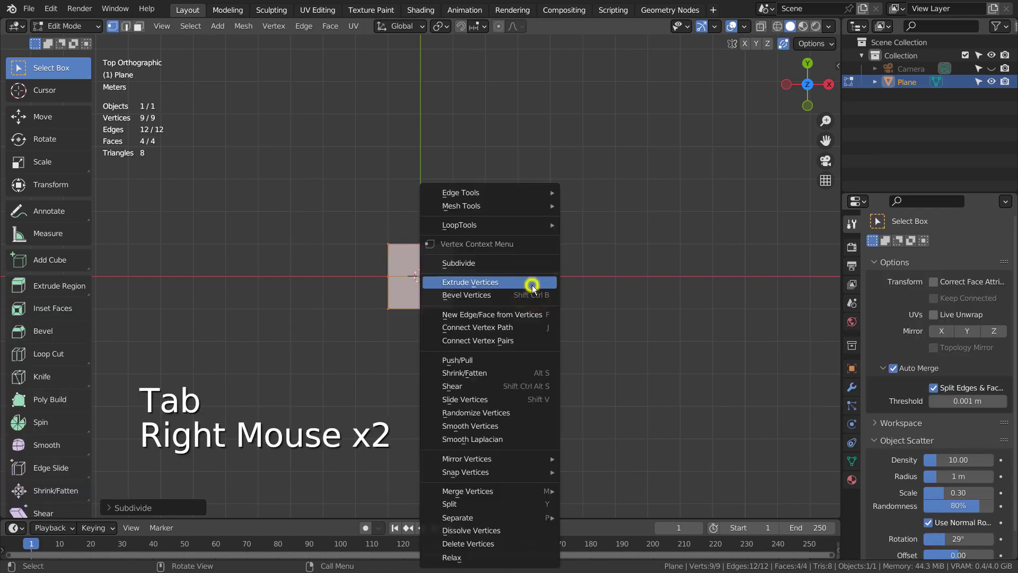
pyautogui.click(533, 286)
pyautogui.scroll(6, 456, 280)
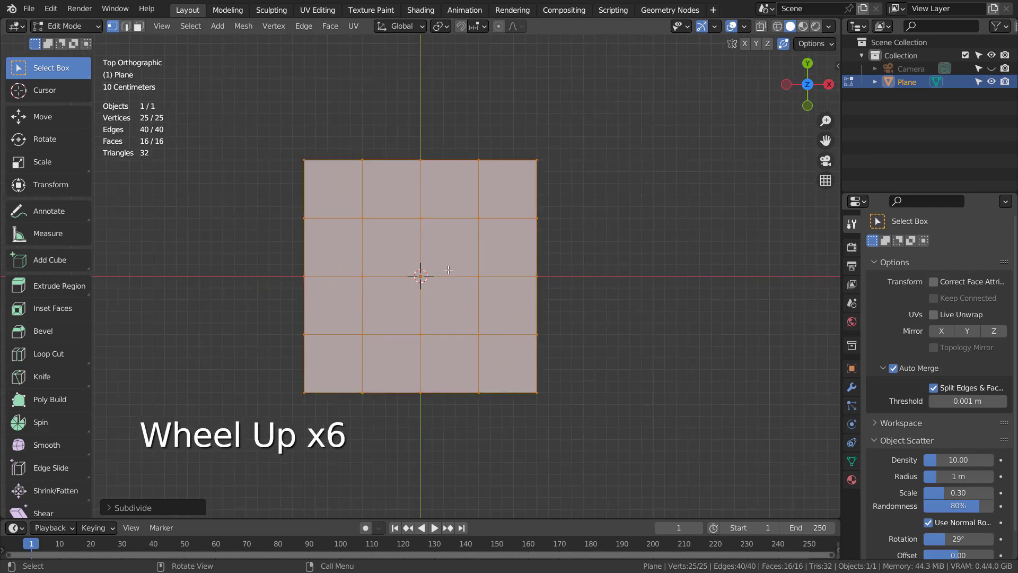
pyautogui.press('1')
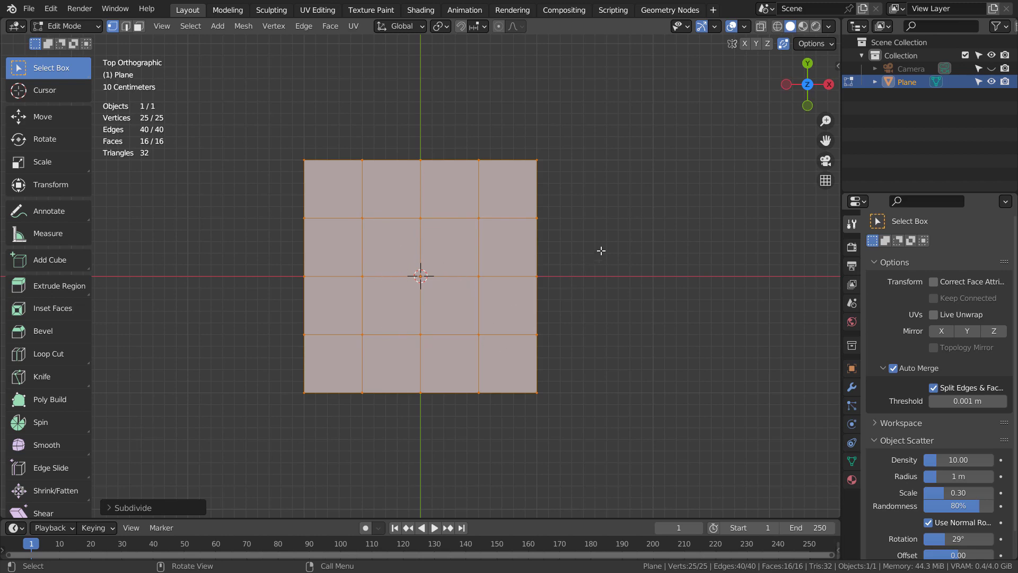
# - Box-select all 16 faces and delete Only Faces, keeping the edges
pyautogui.press('3')
pyautogui.click(660, 211)
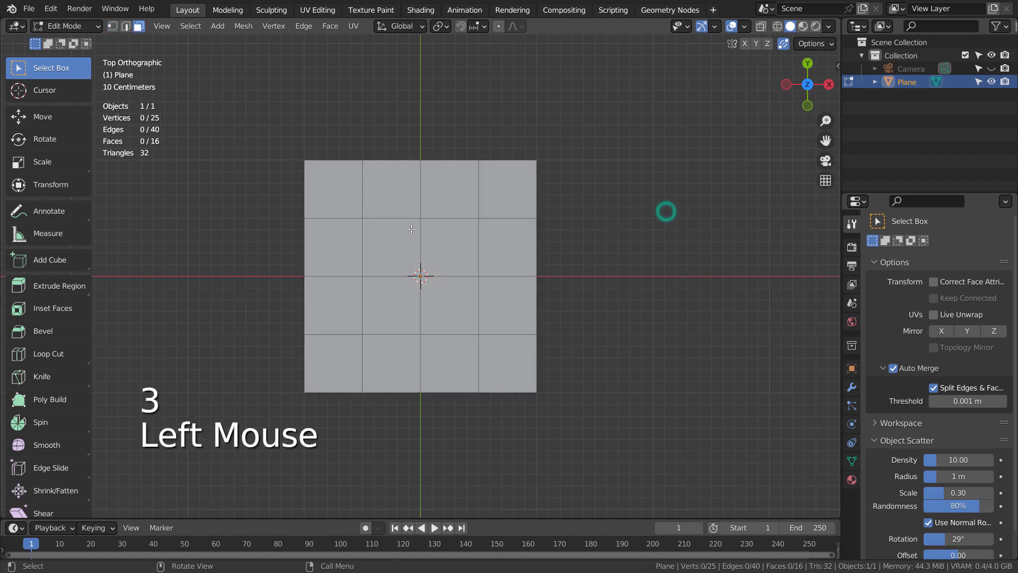
pyautogui.press('b')
pyautogui.moveTo(334, 196); pyautogui.dragTo(513, 361)
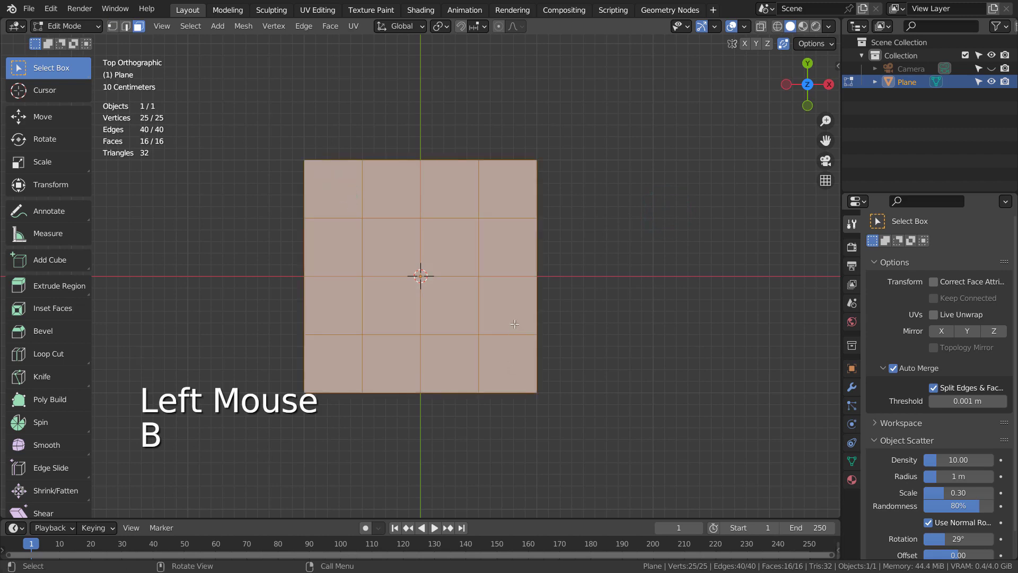
pyautogui.press('x')
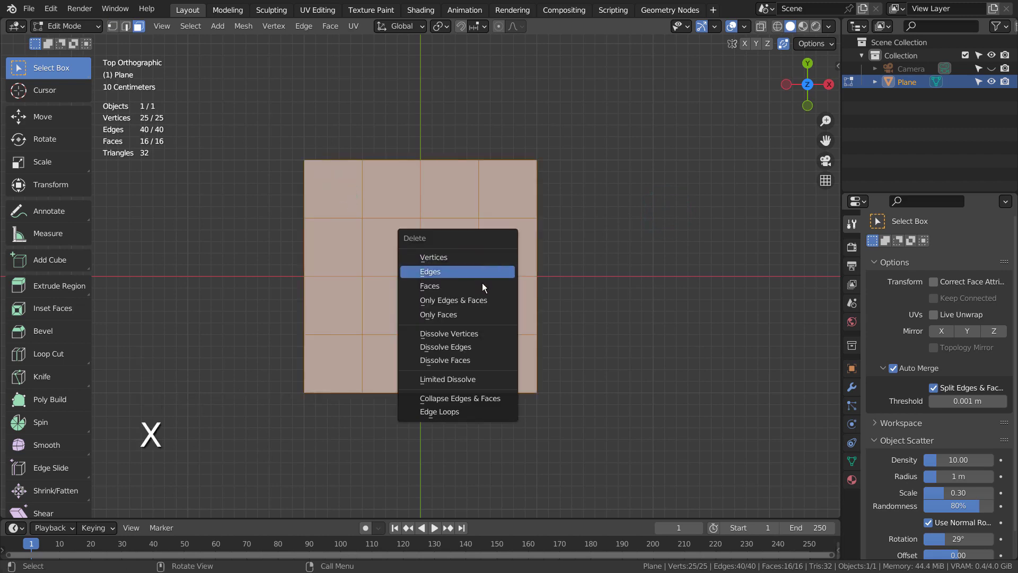
pyautogui.click(475, 314)
pyautogui.press('a')
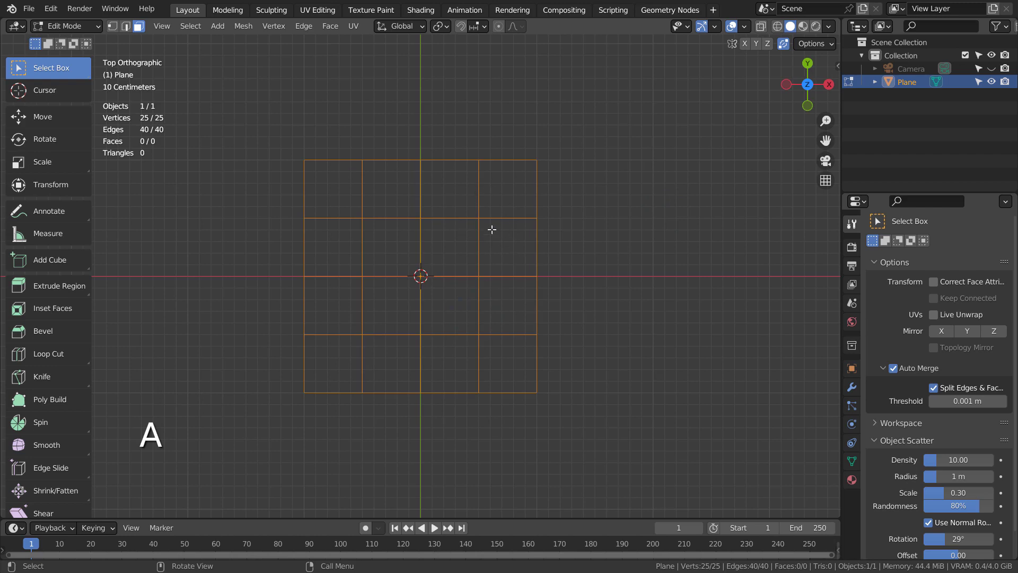
# - Box-select and delete the nine inner vertices, leaving a 16-vertex square outline
pyautogui.press('1')
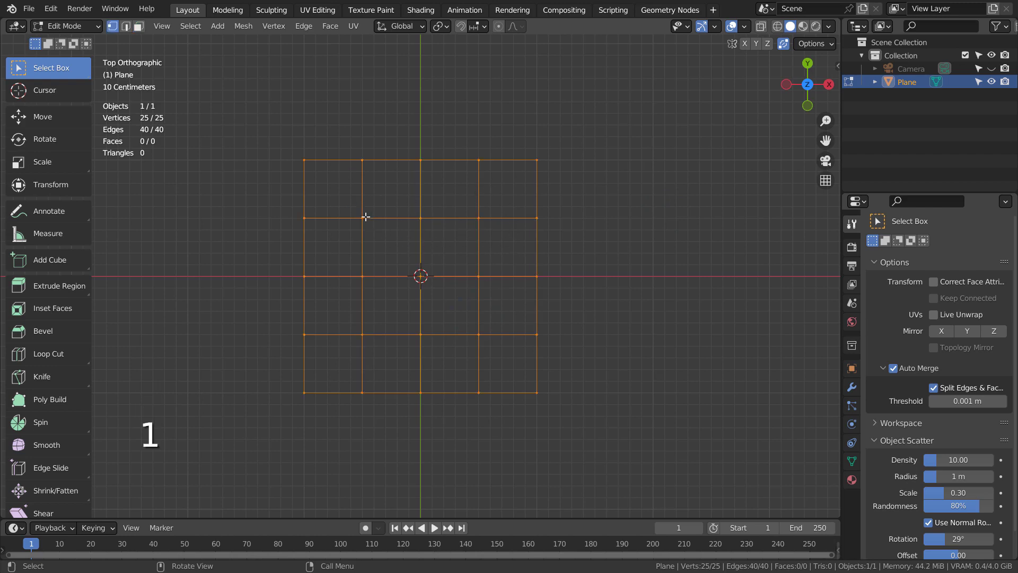
pyautogui.click(345, 200)
pyautogui.press('b')
pyautogui.moveTo(334, 199); pyautogui.dragTo(506, 371)
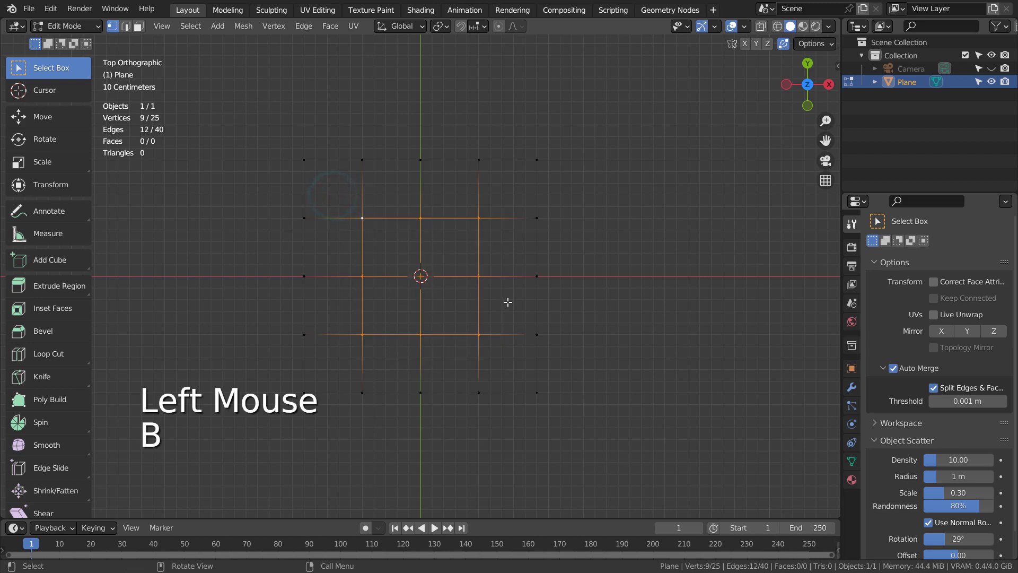
pyautogui.press('x')
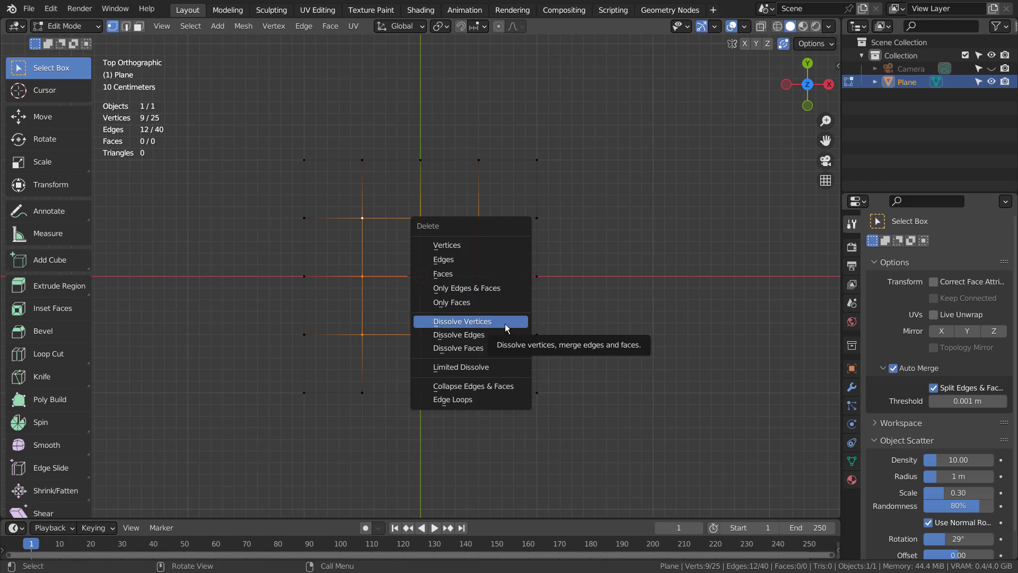
pyautogui.click(493, 246)
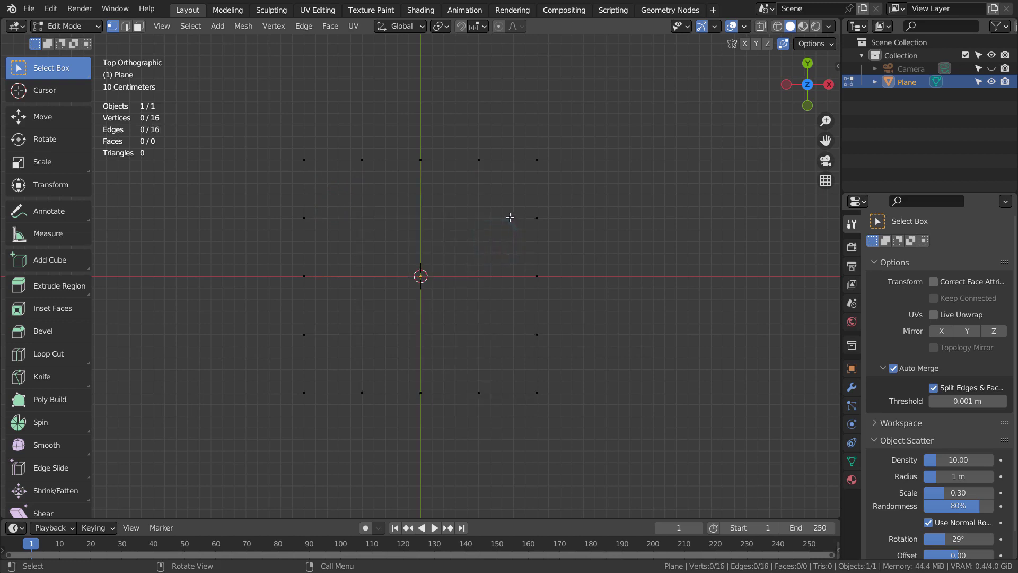
pyautogui.press('a')
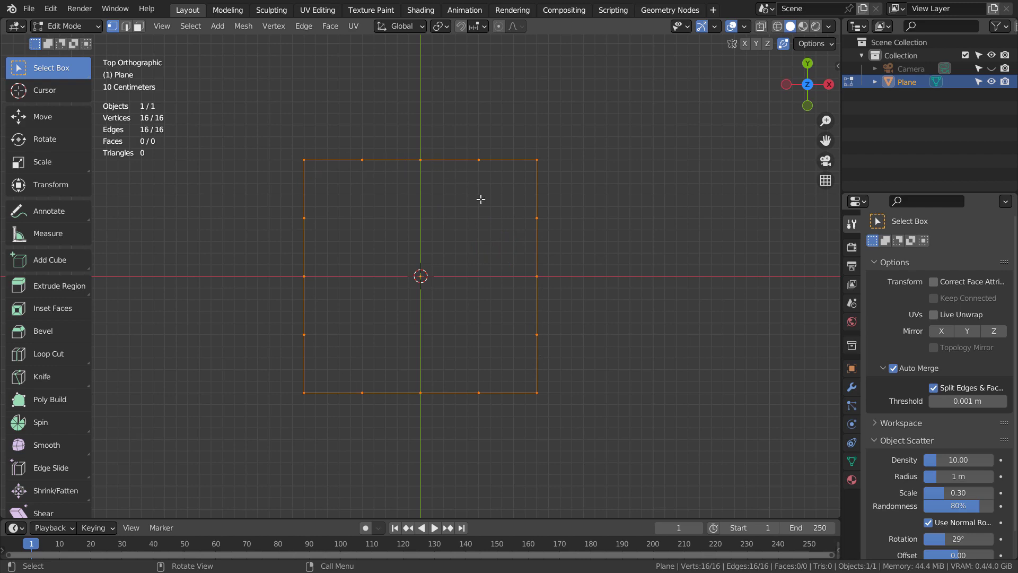
pyautogui.hotkey('ctrl', 'f')
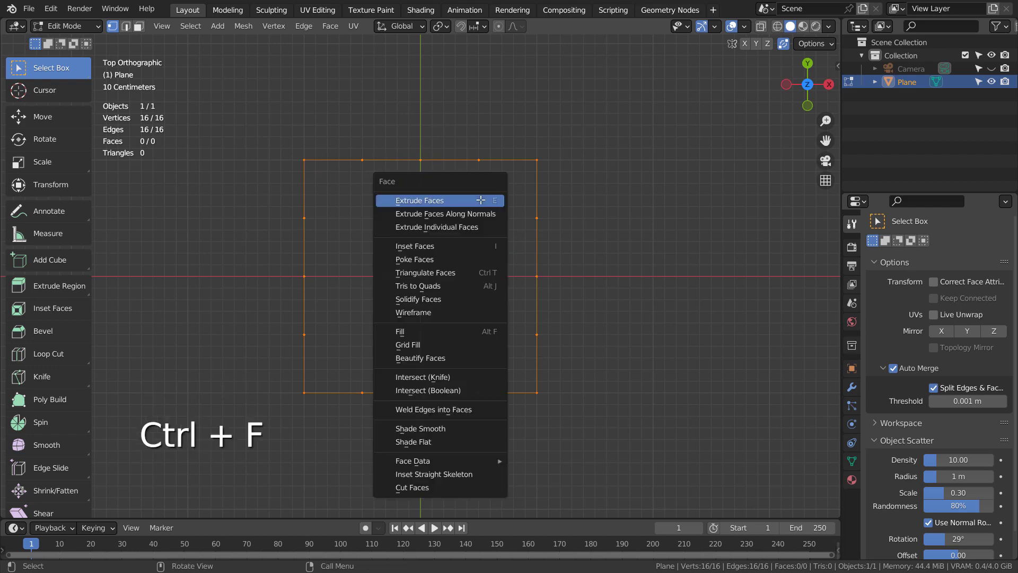
pyautogui.click(480, 345)
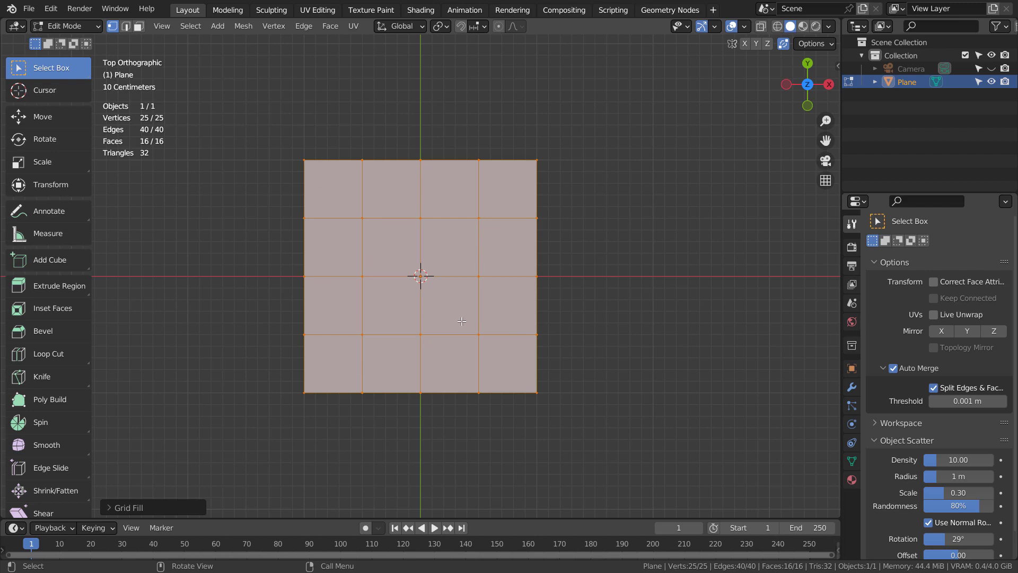
pyautogui.hotkey('ctrl', 'z')
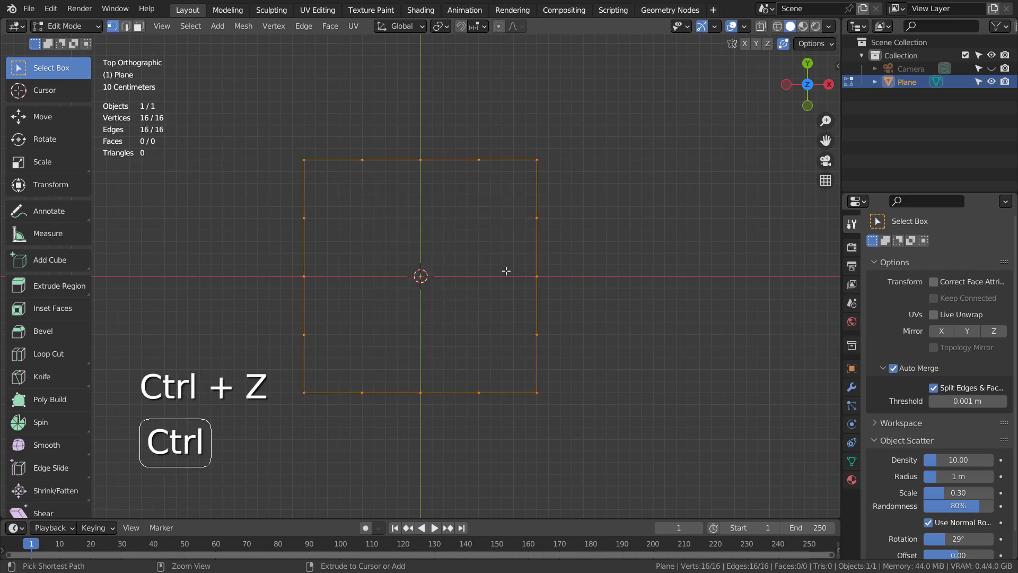
# - Merge all 16 outline vertices into one and move it to the upper left
pyautogui.click(429, 133)
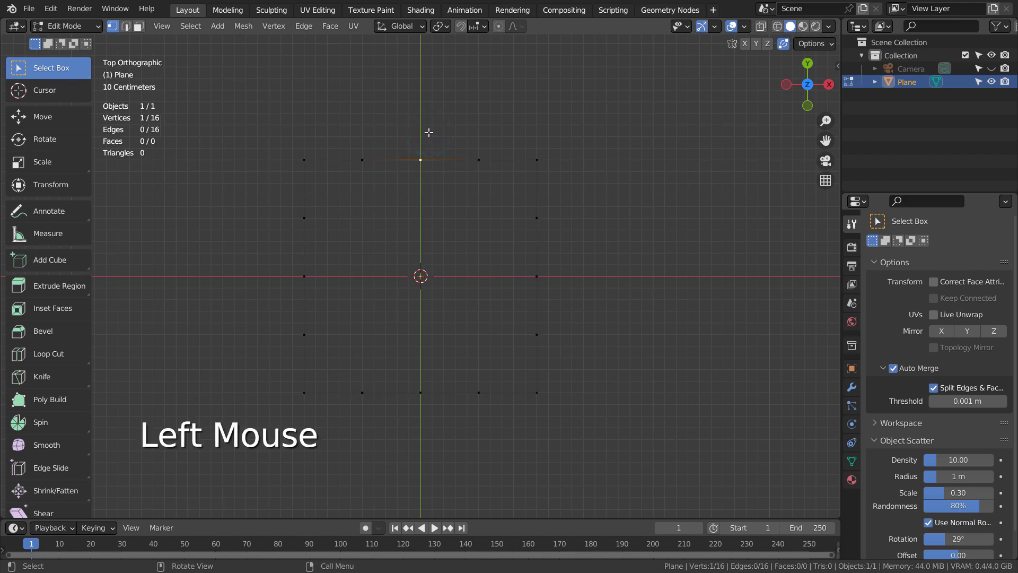
pyautogui.press('a')
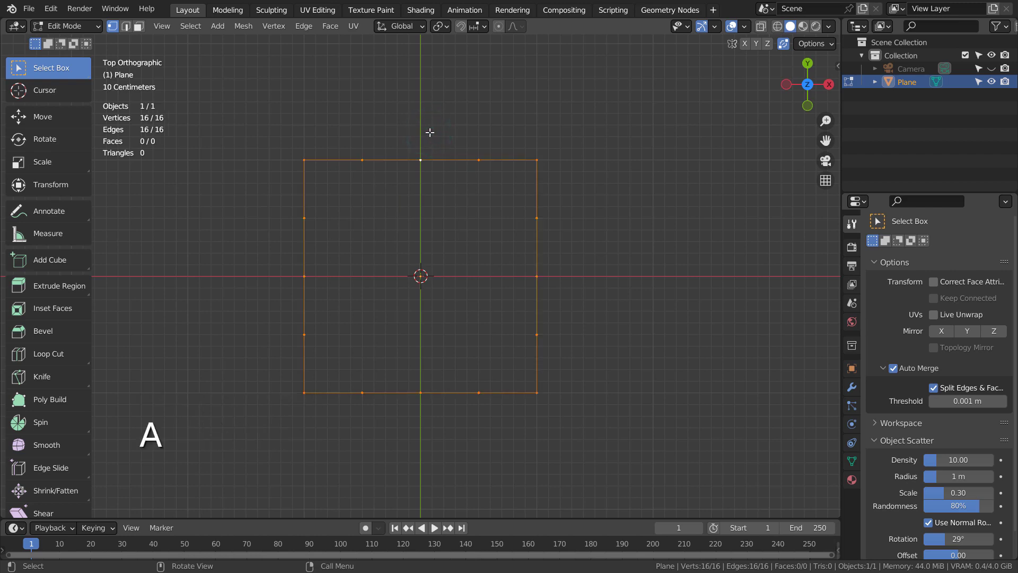
pyautogui.press('m')
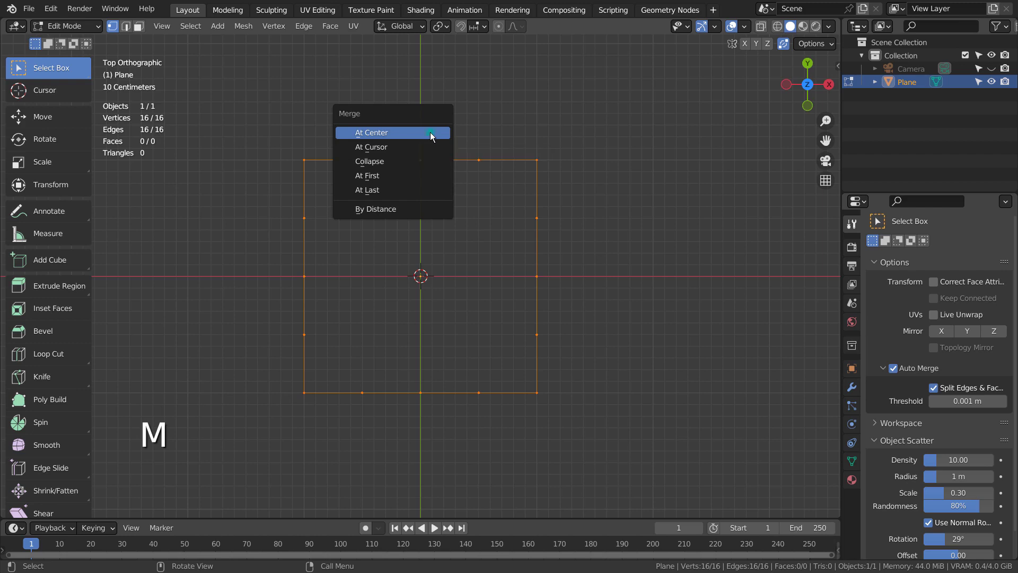
pyautogui.click(429, 132)
pyautogui.press('g')
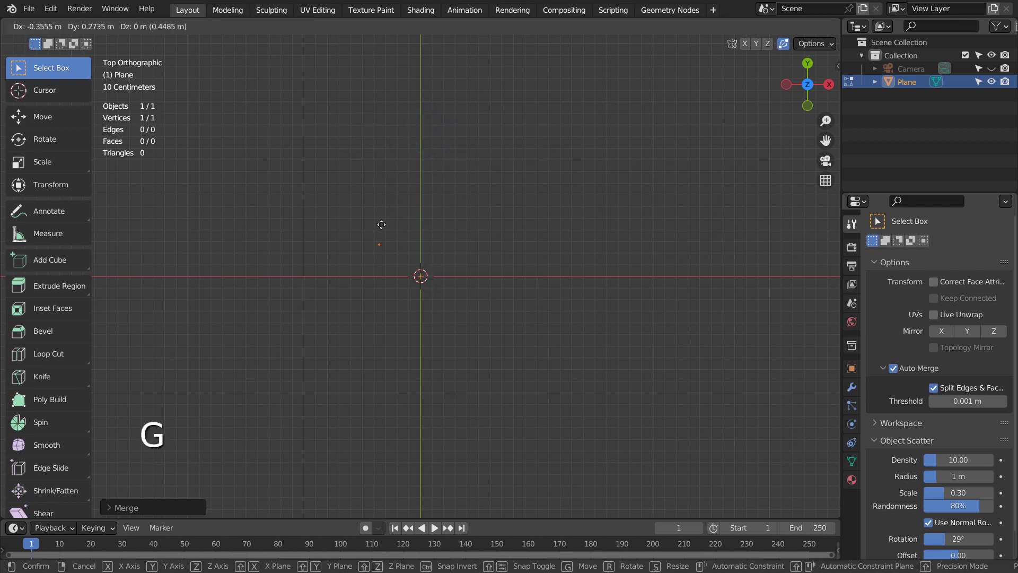
pyautogui.click(324, 158)
# - Extrude a chain of new vertices around the viewport to trace the outline
pyautogui.press('e')
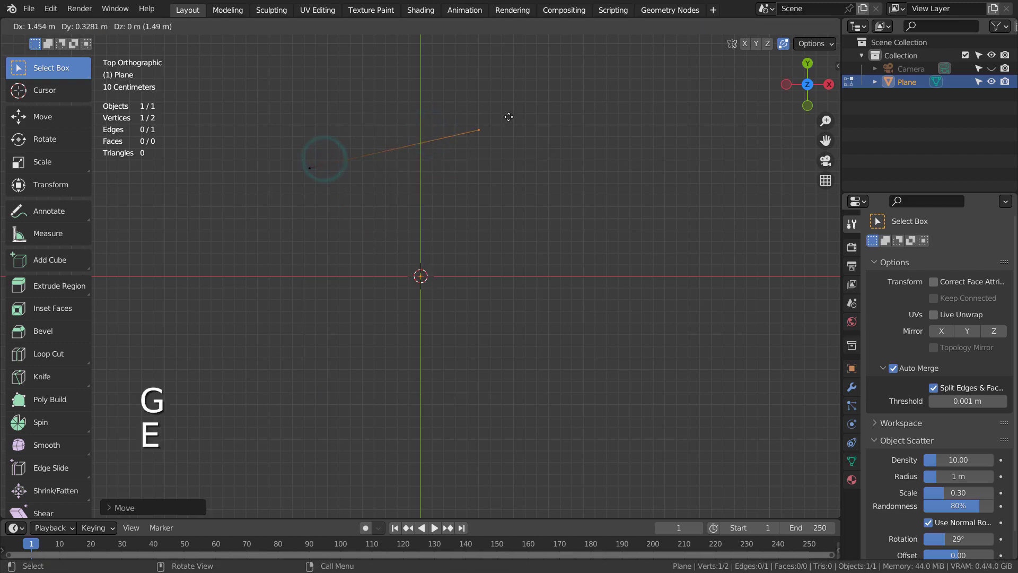
pyautogui.click(512, 115)
pyautogui.press('e')
pyautogui.click(614, 228)
pyautogui.press('e')
pyautogui.click(580, 376)
pyautogui.press('e')
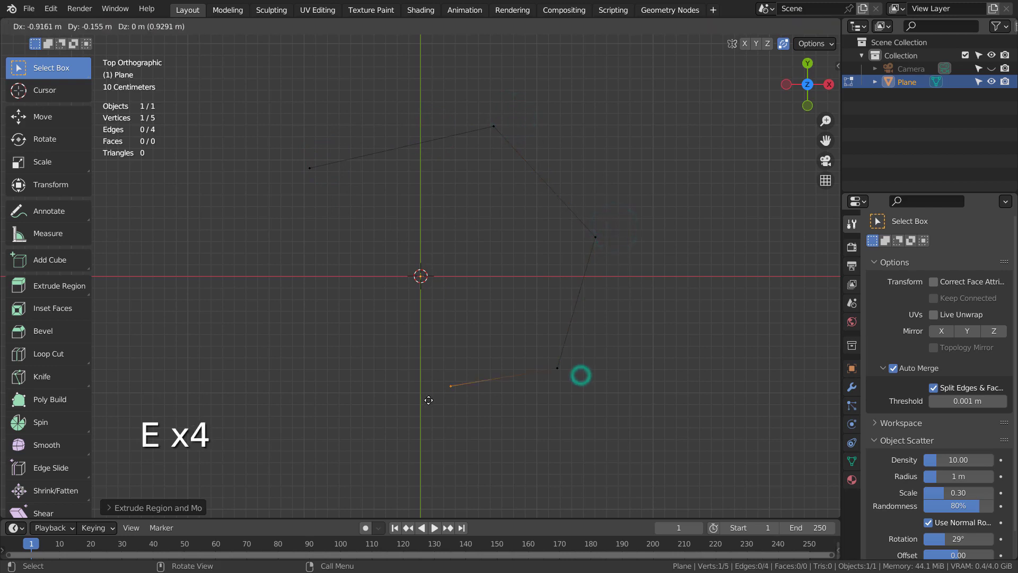
pyautogui.click(425, 402)
pyautogui.press('e')
pyautogui.click(308, 340)
pyautogui.press('e')
pyautogui.click(274, 243)
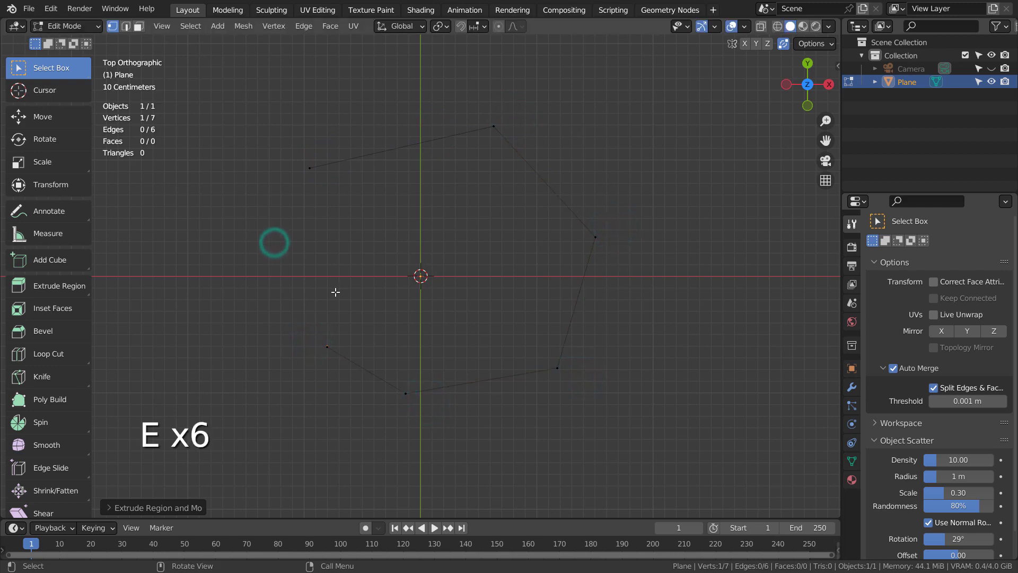
# - Undo the extra vertex and close the loop into a six-sided outline
pyautogui.hotkey('ctrl', 'z')
pyautogui.keyDown('shift'); pyautogui.click(314, 170); pyautogui.keyUp('shift')
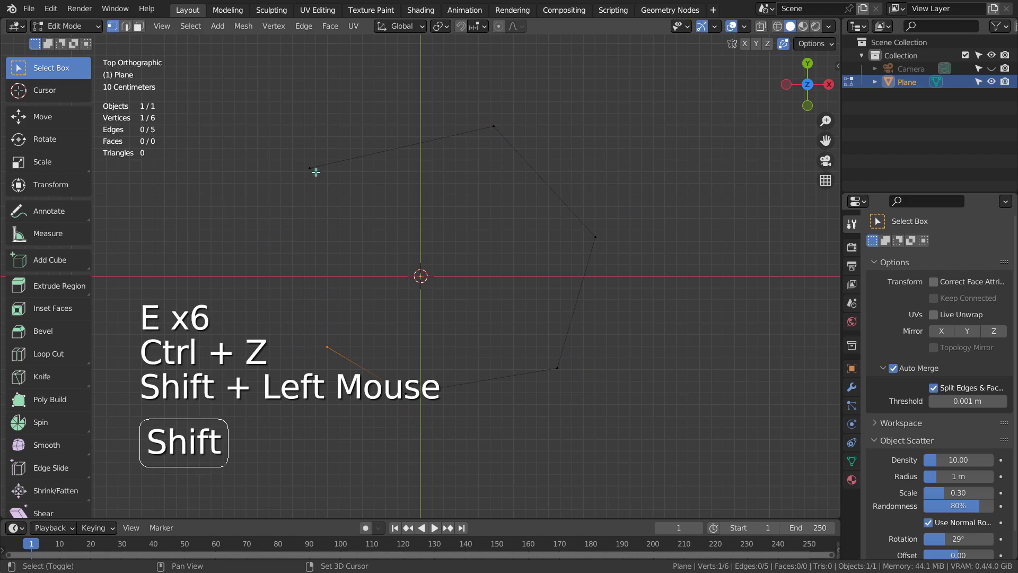
pyautogui.press('f')
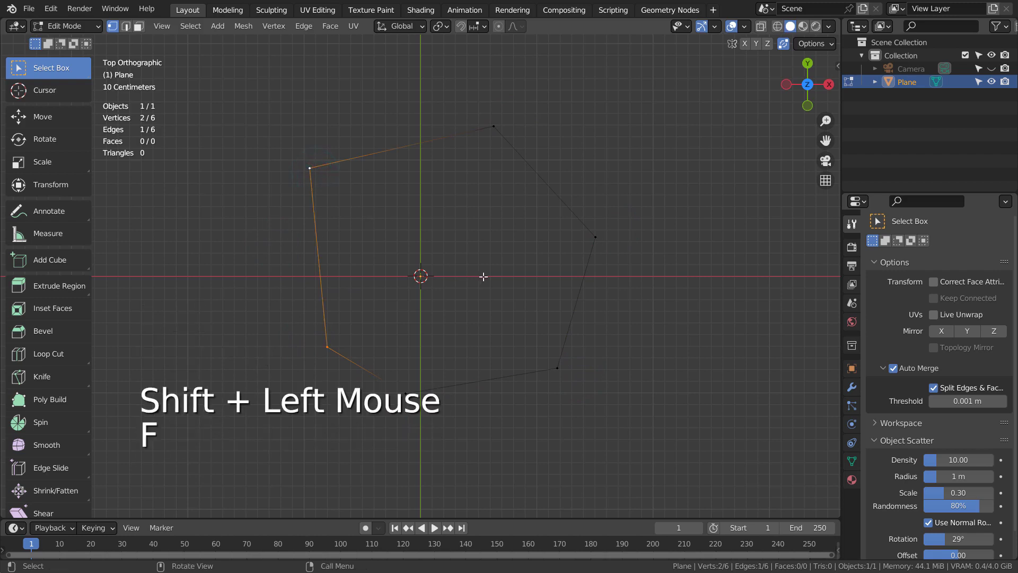
pyautogui.press('a')
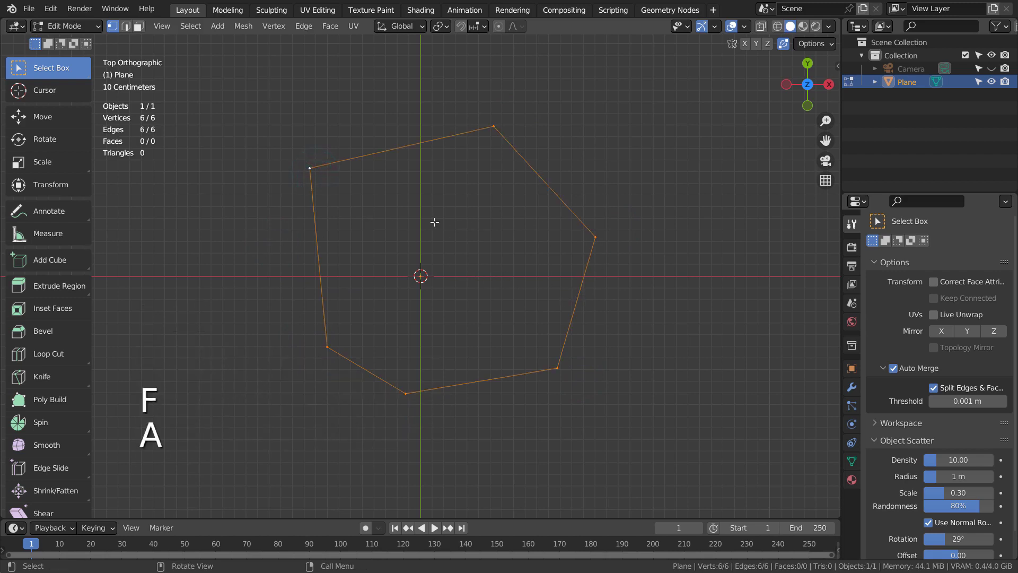
# - Join three opposite vertex pairs with diagonals: top-left–bottom-right, lower-left–top, bottom–right
pyautogui.click(309, 170)
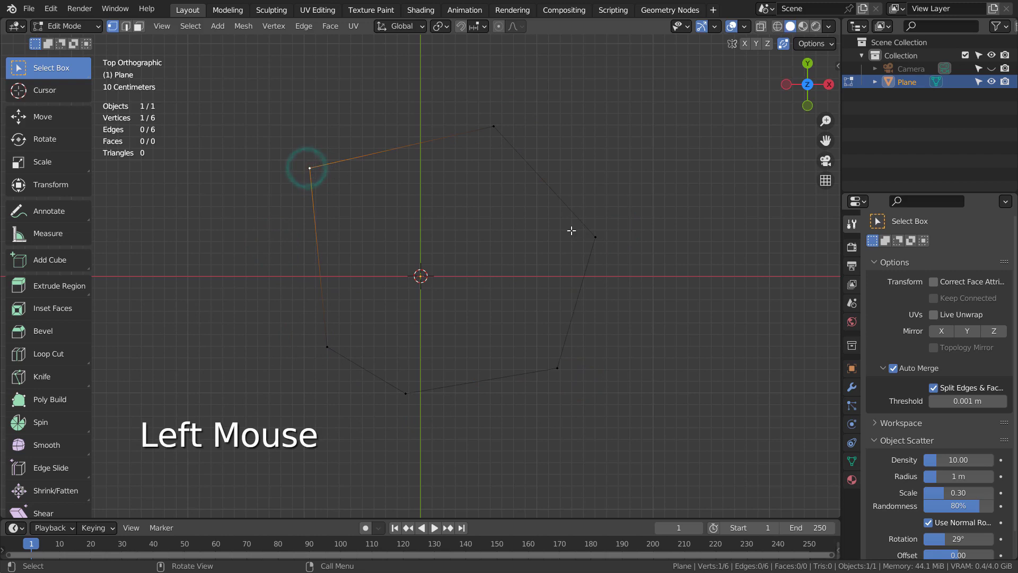
pyautogui.keyDown('shift'); pyautogui.click(553, 365); pyautogui.keyUp('shift')
pyautogui.press('f')
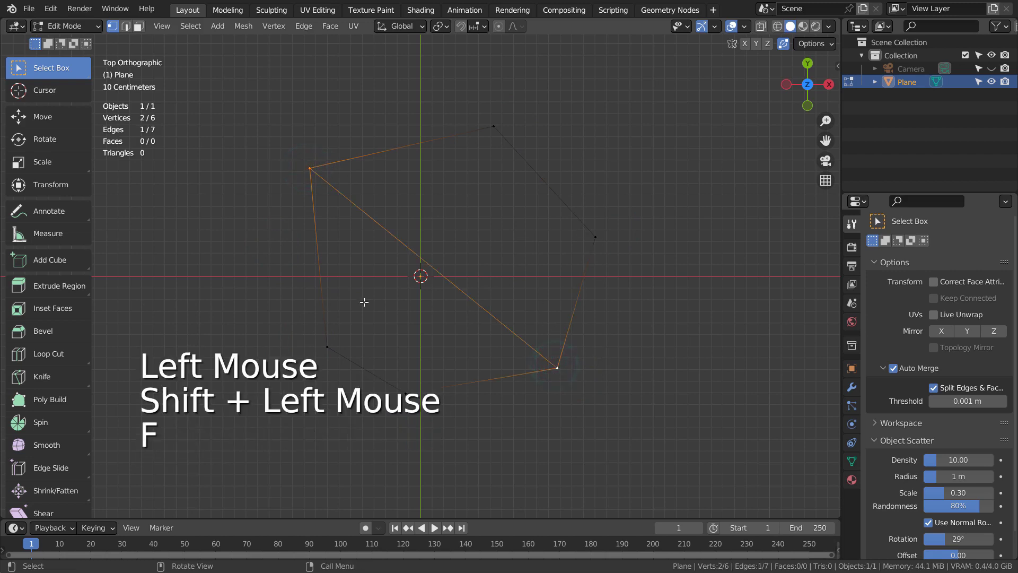
pyautogui.click(318, 338)
pyautogui.keyDown('shift'); pyautogui.click(494, 128); pyautogui.keyUp('shift')
pyautogui.press('f')
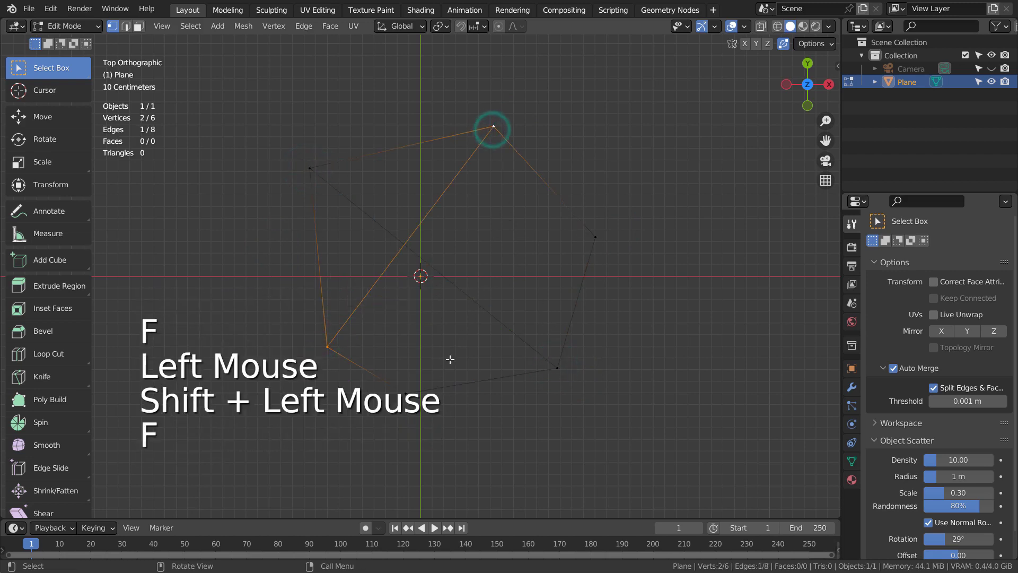
pyautogui.click(424, 403)
pyautogui.keyDown('shift'); pyautogui.click(596, 238); pyautogui.keyUp('shift')
pyautogui.press('f')
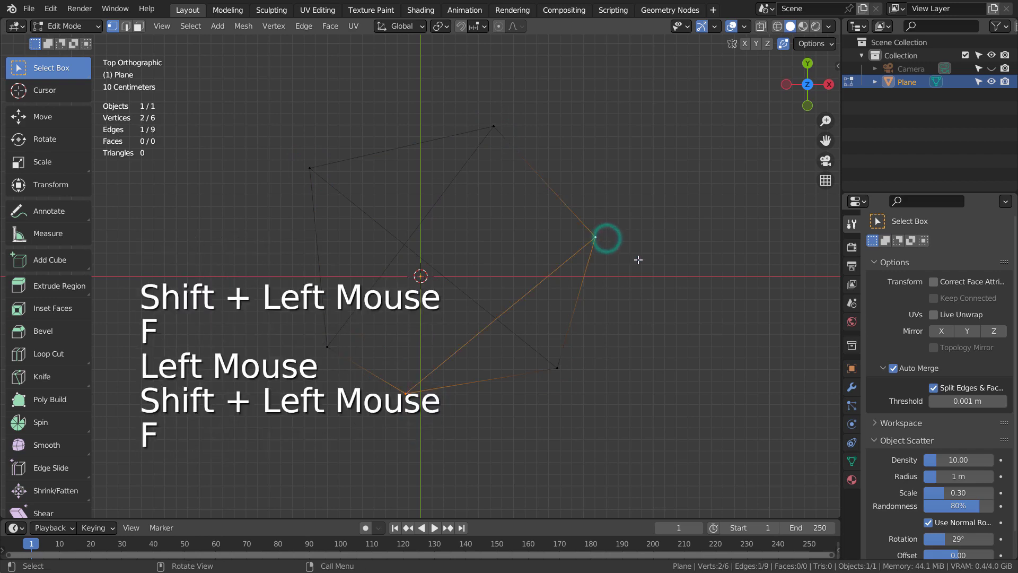
pyautogui.press('a')
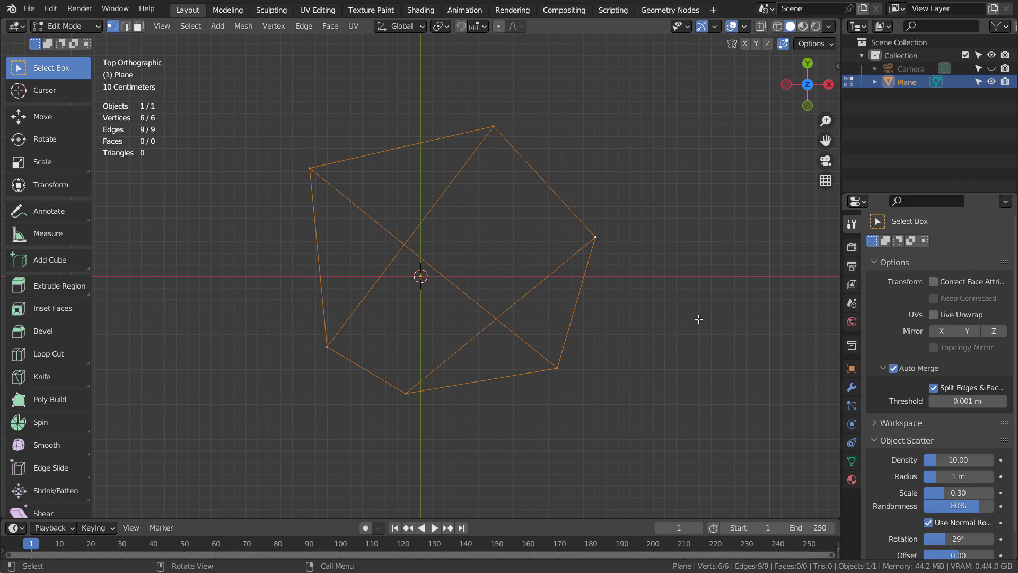
pyautogui.click(851, 246)
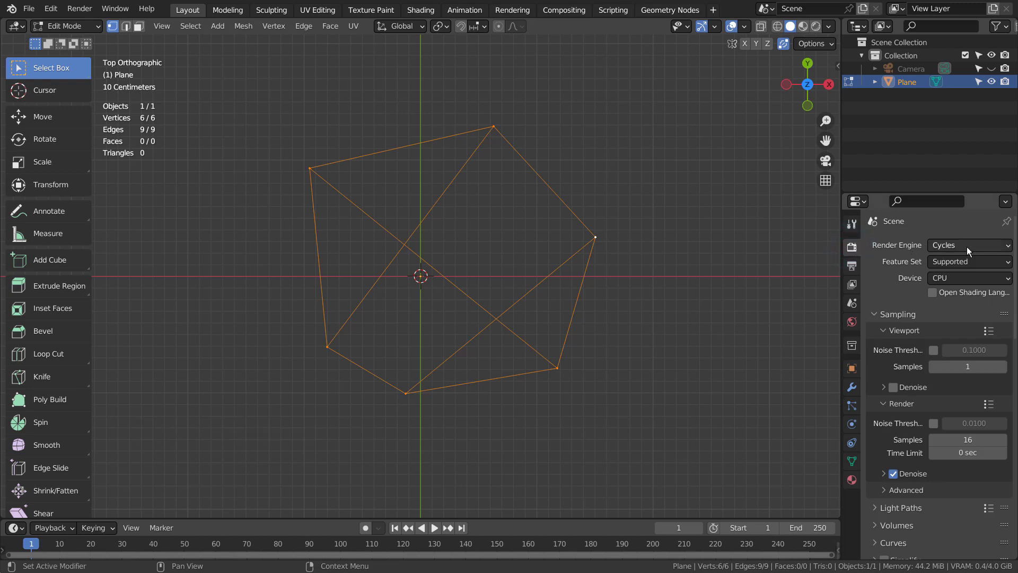
pyautogui.click(854, 225)
pyautogui.press('Tab')
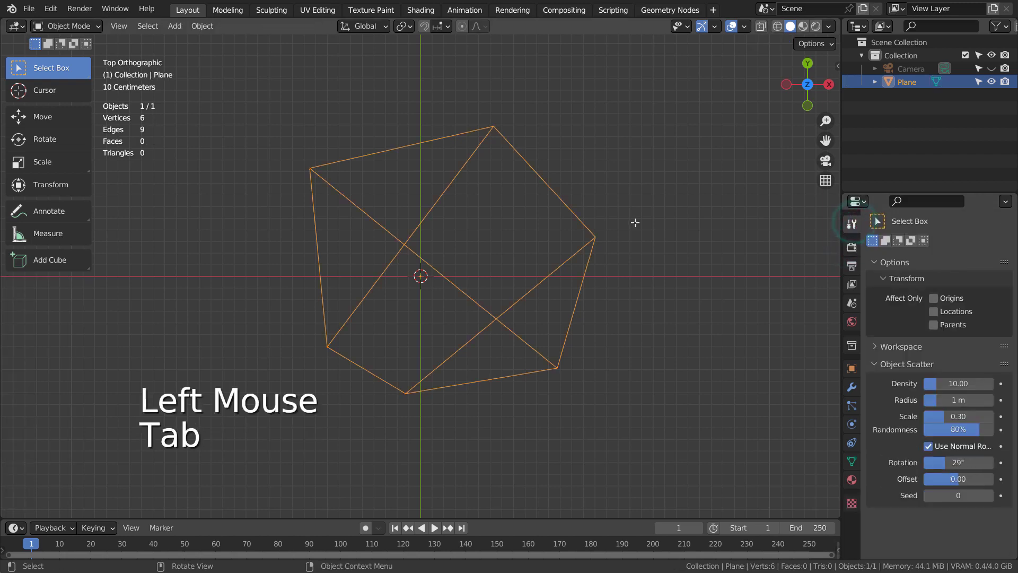
pyautogui.press('Tab')
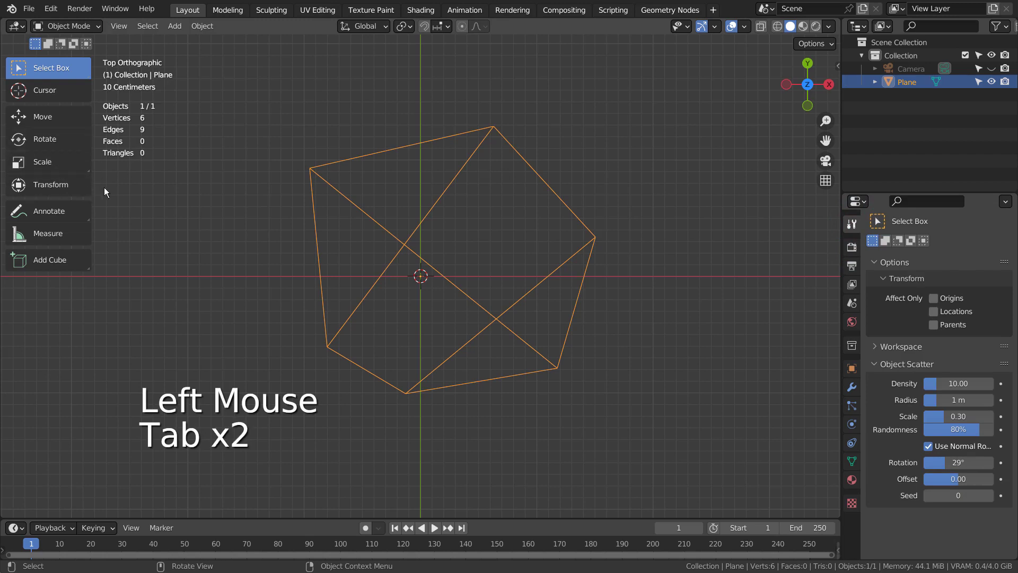
pyautogui.press('Tab')
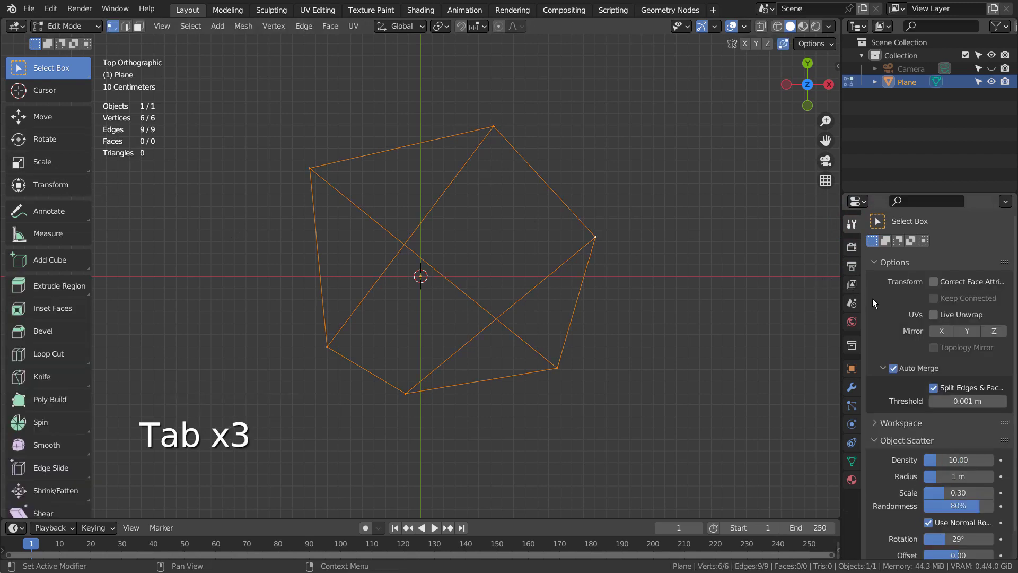
pyautogui.click(895, 370)
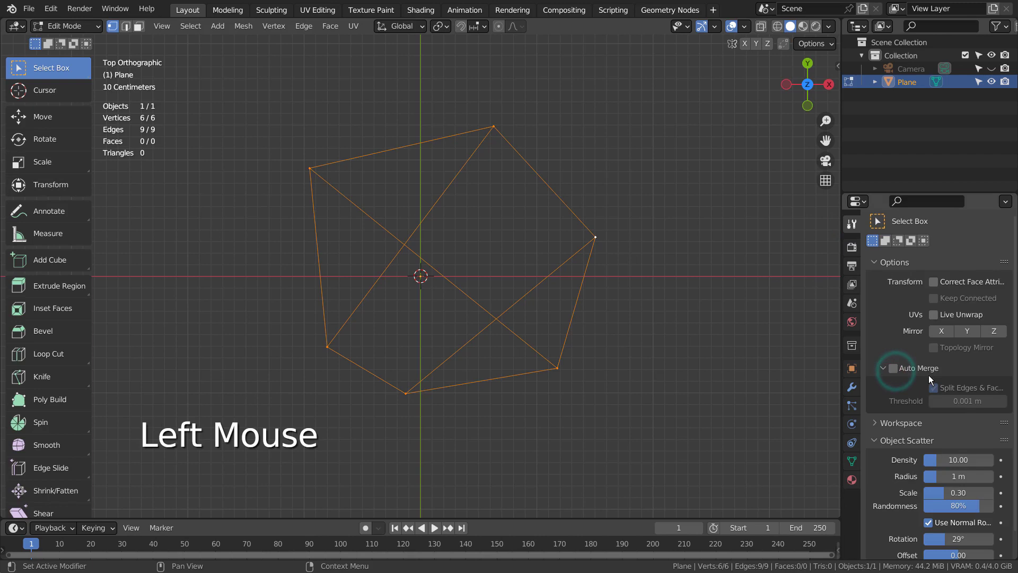
pyautogui.click(852, 247)
pyautogui.click(849, 223)
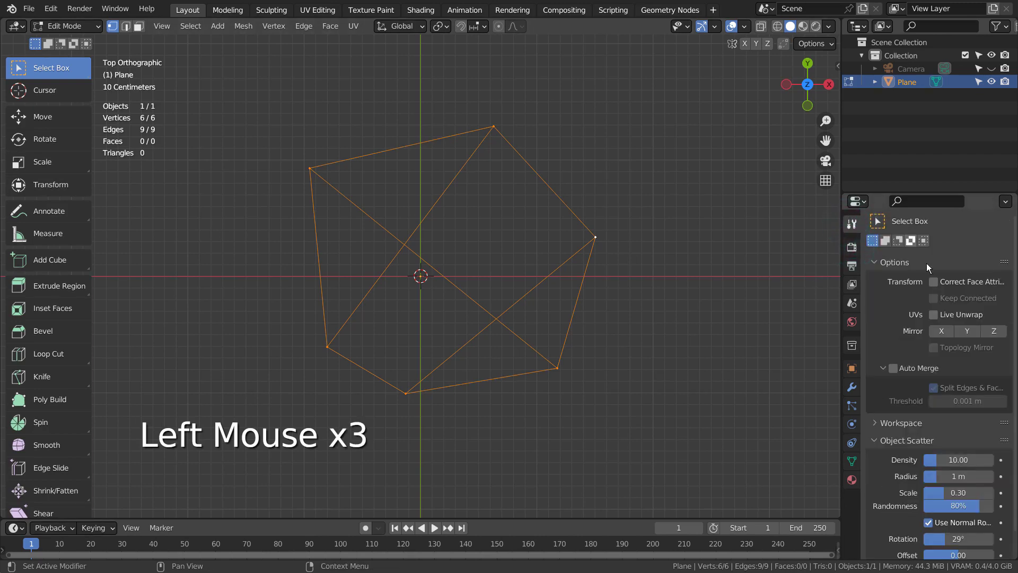
pyautogui.click(893, 368)
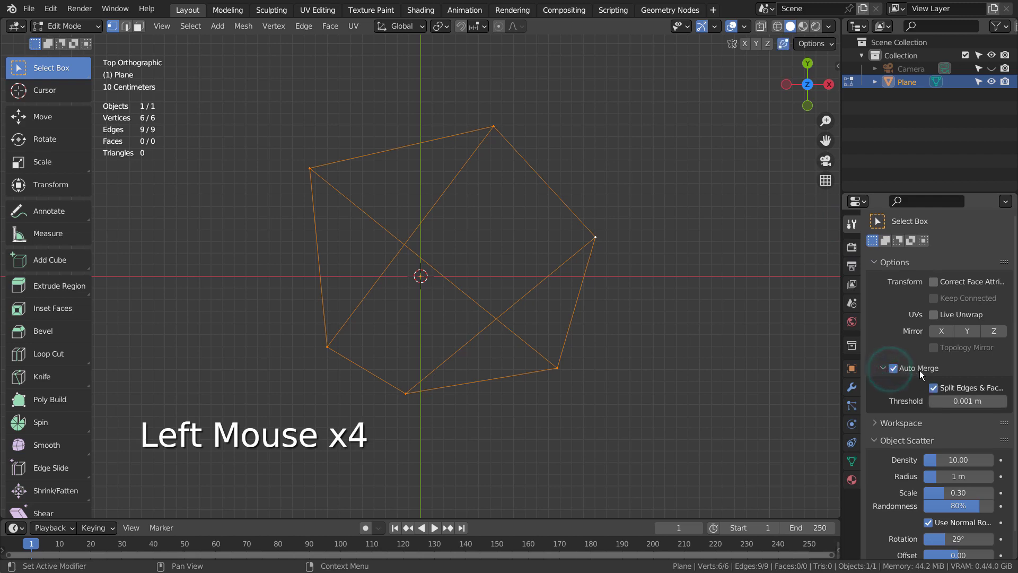
# - Move the lower-left-to-top diagonal in place so Auto Merge splits it at its crossing
pyautogui.press('2')
pyautogui.click(419, 227)
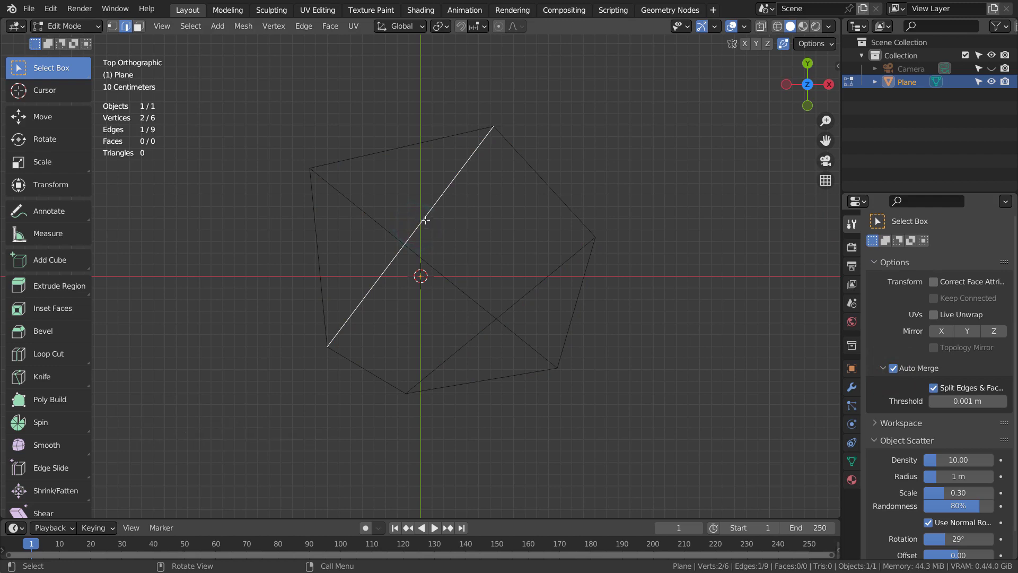
pyautogui.press('g')
pyautogui.click(433, 221)
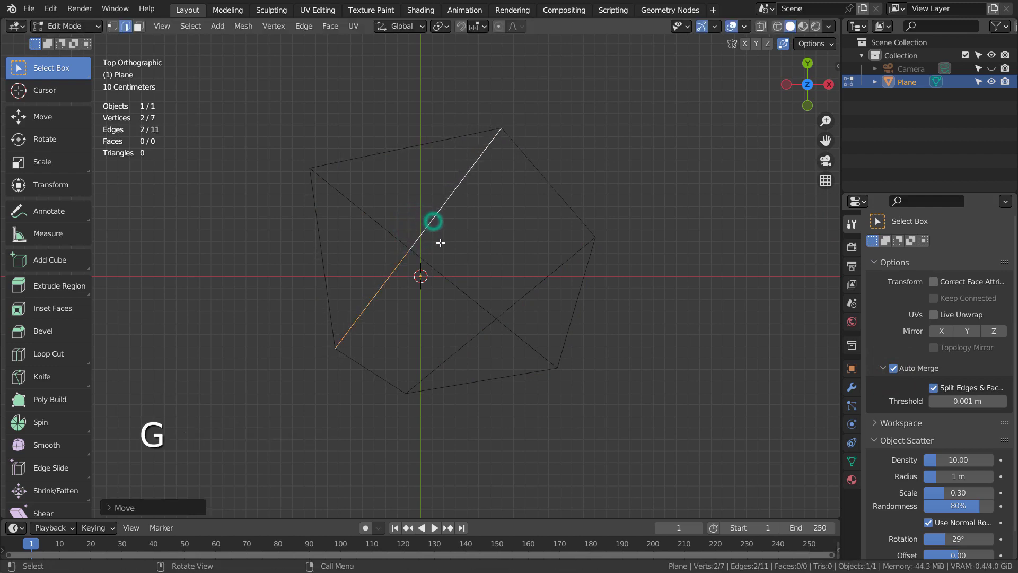
pyautogui.press('1')
pyautogui.click(411, 247)
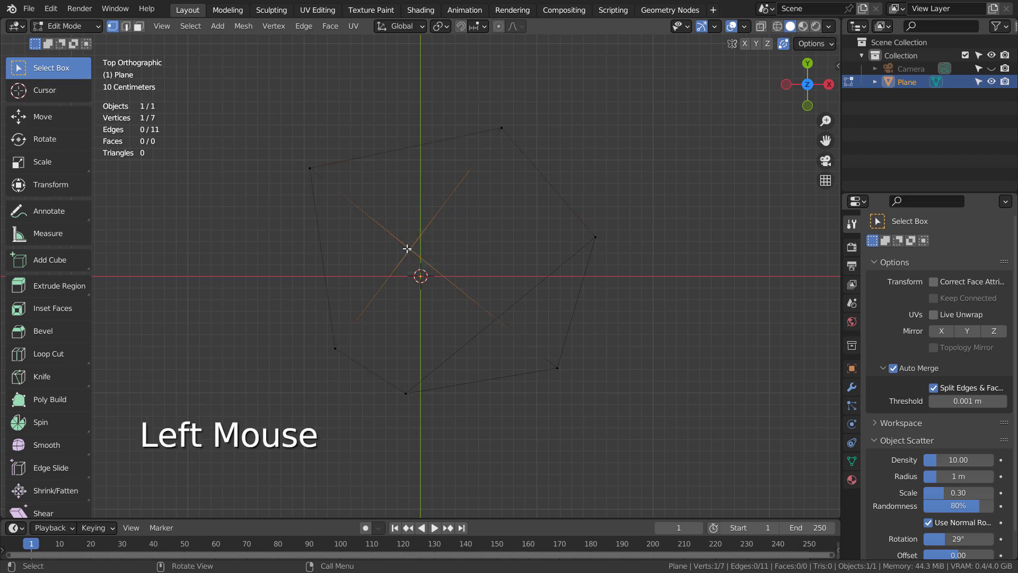
pyautogui.click(496, 318)
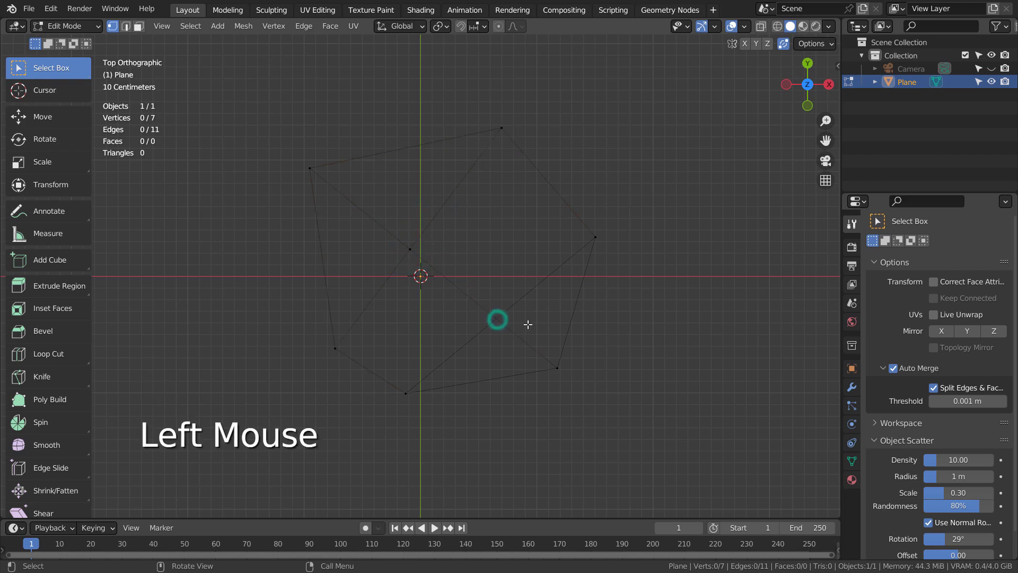
pyautogui.click(496, 318)
# - Split the bottom-to-right diagonal at its crossing the same way, then select everything
pyautogui.press('2')
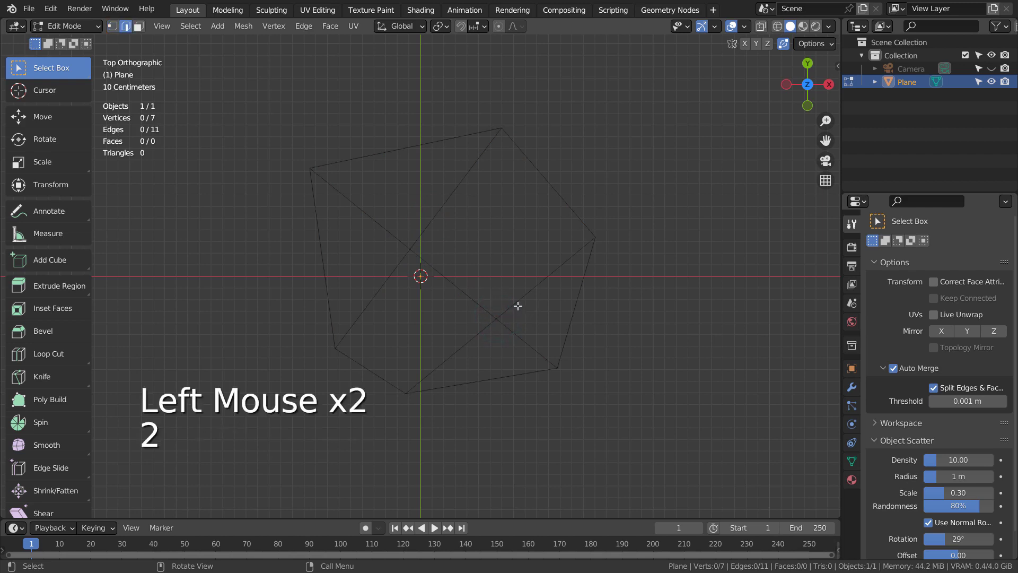
pyautogui.click(517, 304)
pyautogui.press('g')
pyautogui.click(521, 301)
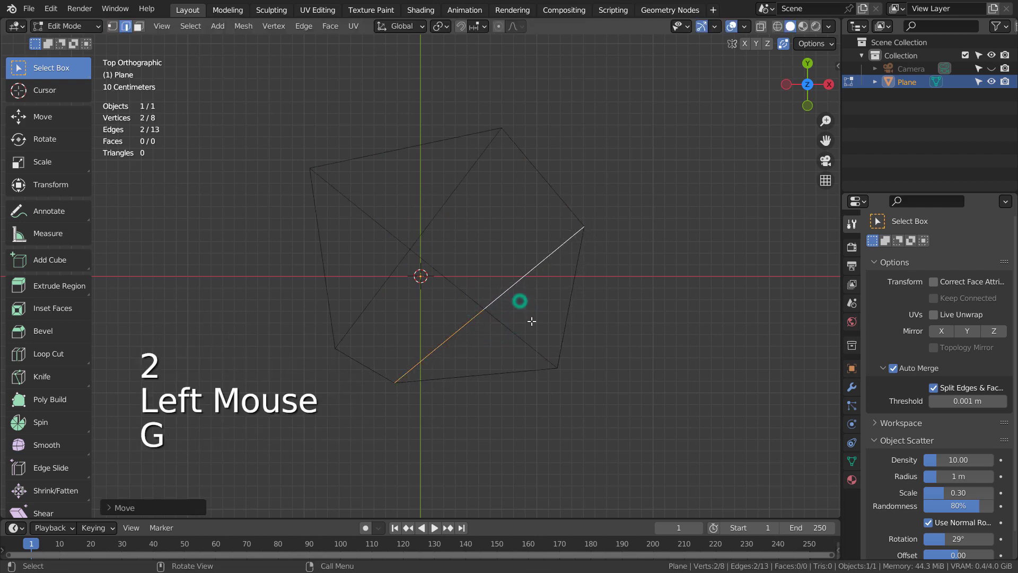
pyautogui.press('1')
pyautogui.click(485, 309)
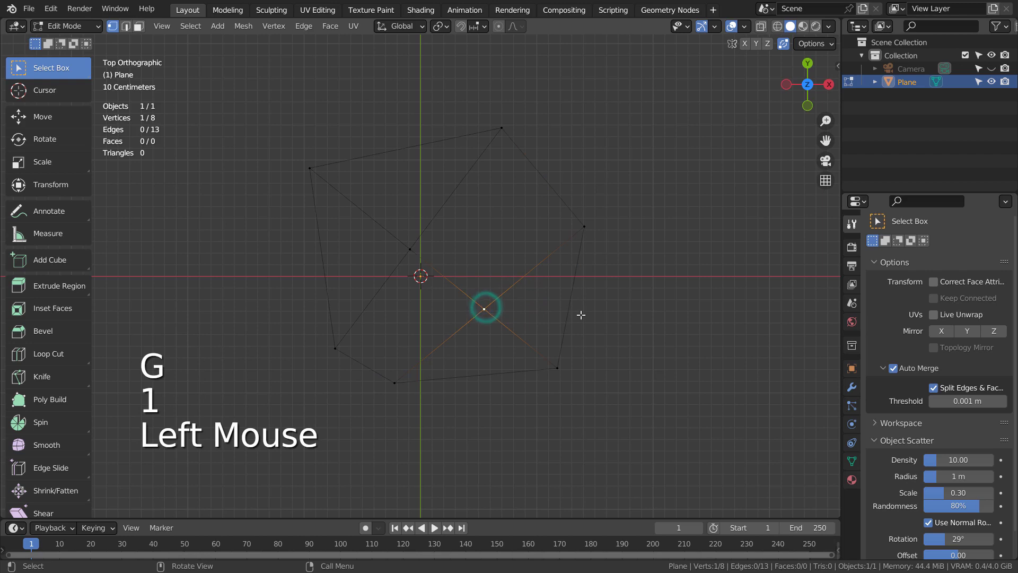
pyautogui.press('a')
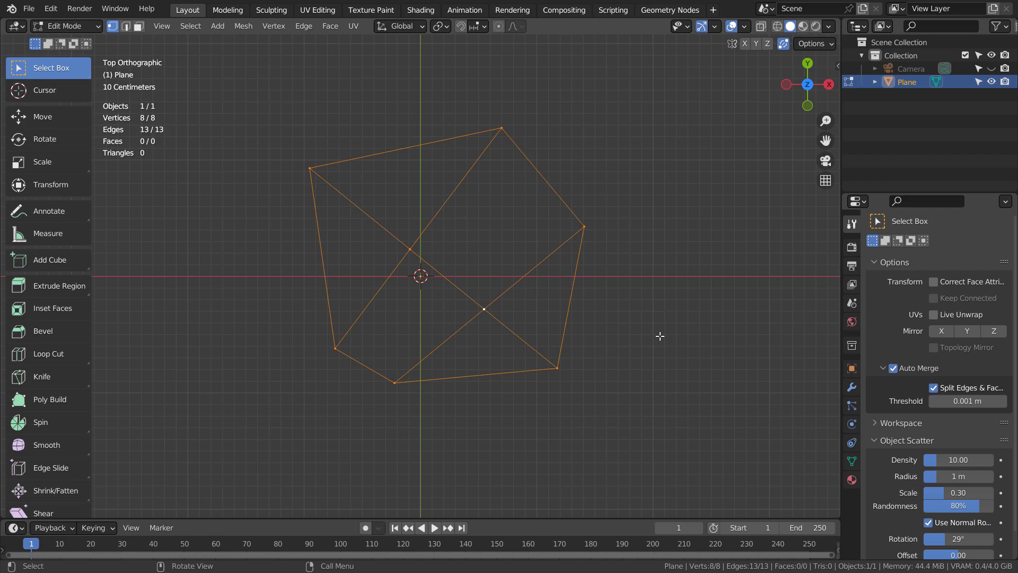
# - Undo the Auto Merge splits back to the 6-vertex, 9-edge outline
pyautogui.hotkey('ctrl', 'z')
pyautogui.hotkey('ctrl', 'z')
pyautogui.hotkey('ctrl', 'z')
pyautogui.hotkey('ctrl', 'z')
pyautogui.hotkey('ctrl', 'z')
pyautogui.hotkey('ctrl', 'z')
pyautogui.hotkey('ctrl', 'z')
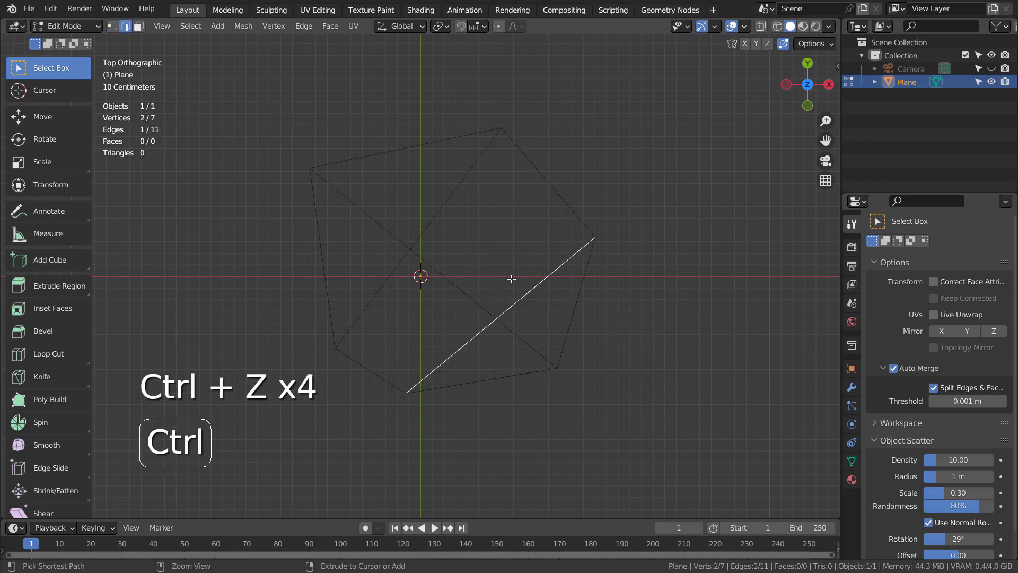
pyautogui.hotkey('ctrl', 'z')
pyautogui.hotkey('ctrl', 'z')
pyautogui.hotkey('ctrl', 'z')
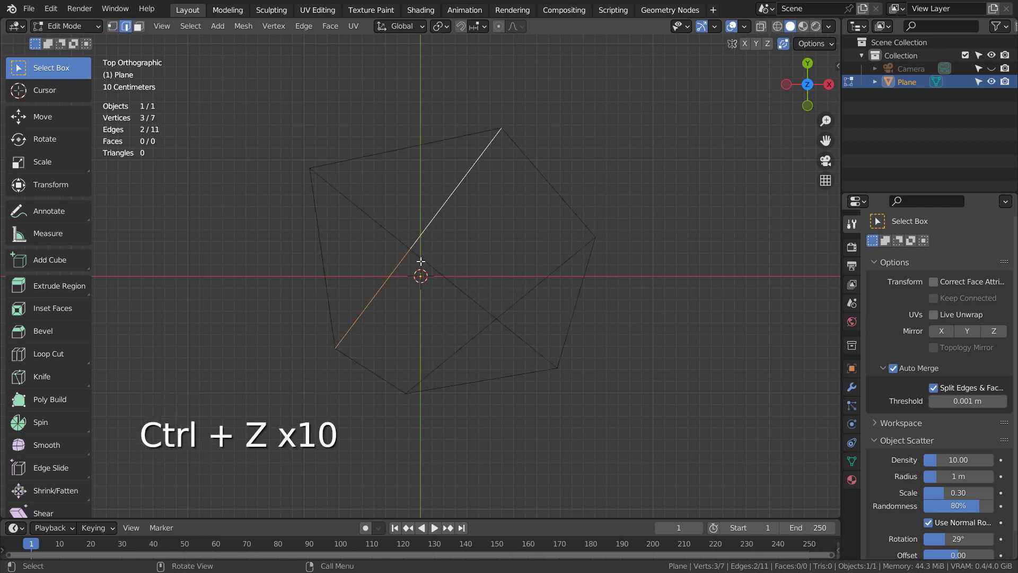
pyautogui.press('a')
pyautogui.press('1')
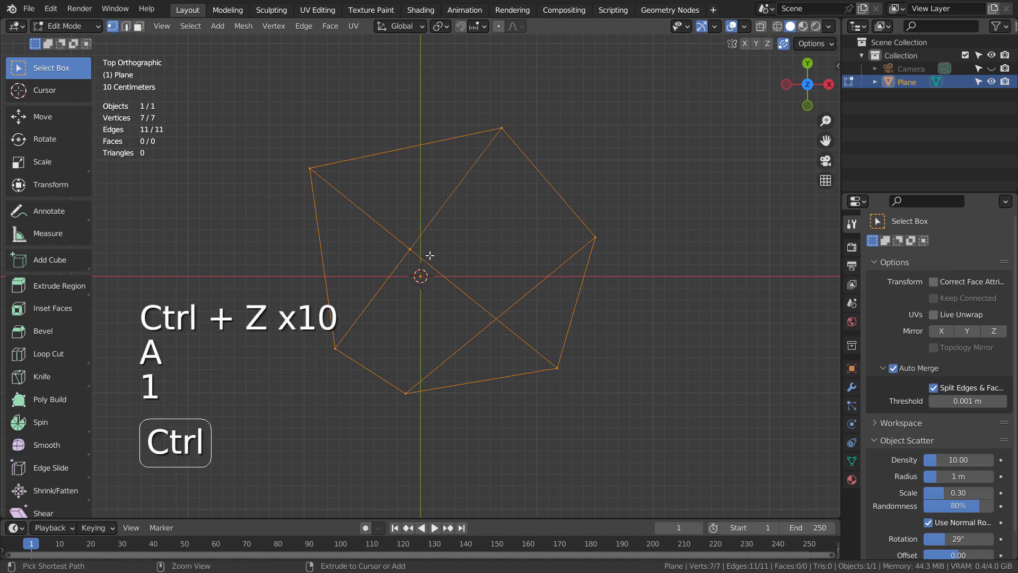
pyautogui.hotkey('ctrl', 'z')
pyautogui.hotkey('ctrl', 'z')
pyautogui.hotkey('ctrl', 'z')
# - Enable the Mesh: tinyCAD Mesh tools add-on by searching 'tiny' in Preferences Add-ons
pyautogui.press('1')
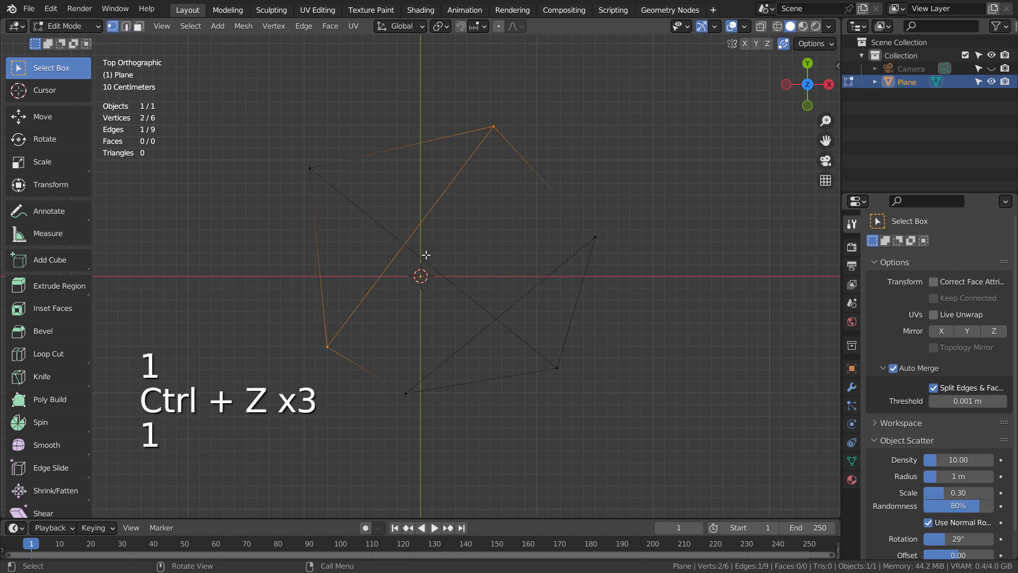
pyautogui.press('a')
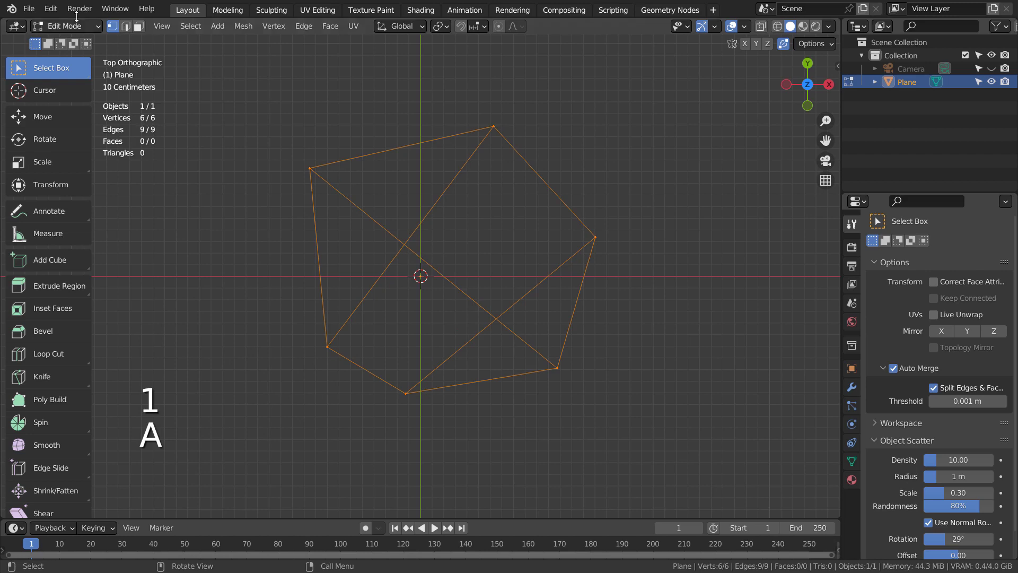
pyautogui.click(51, 9)
pyautogui.click(82, 198)
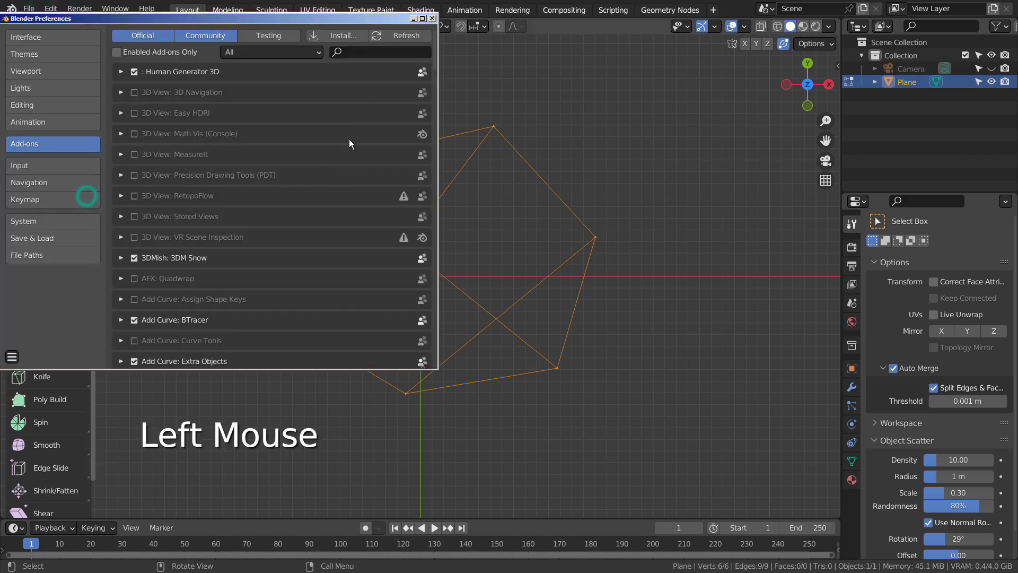
pyautogui.click(367, 55)
pyautogui.write('tiny')
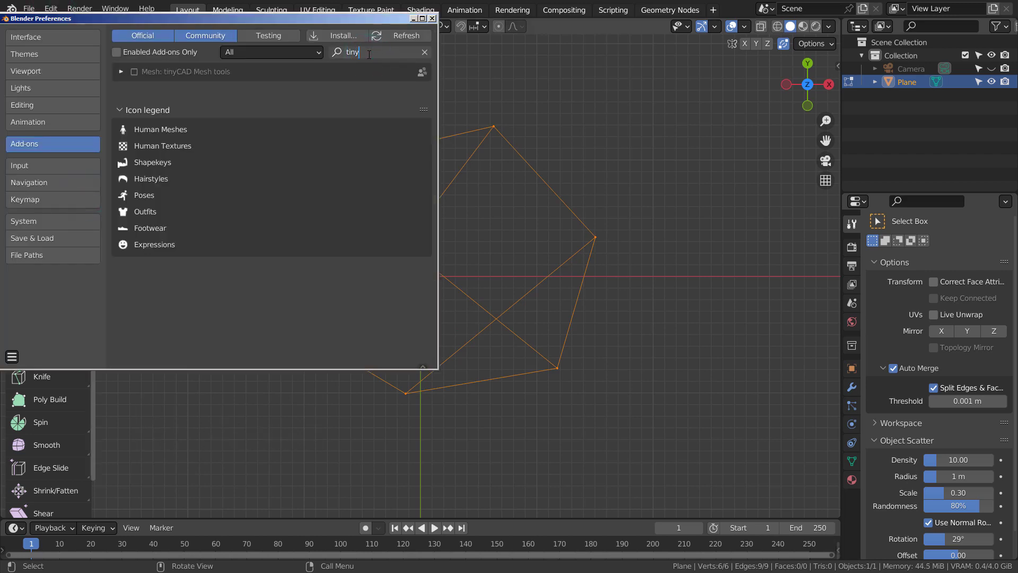
pyautogui.click(134, 71)
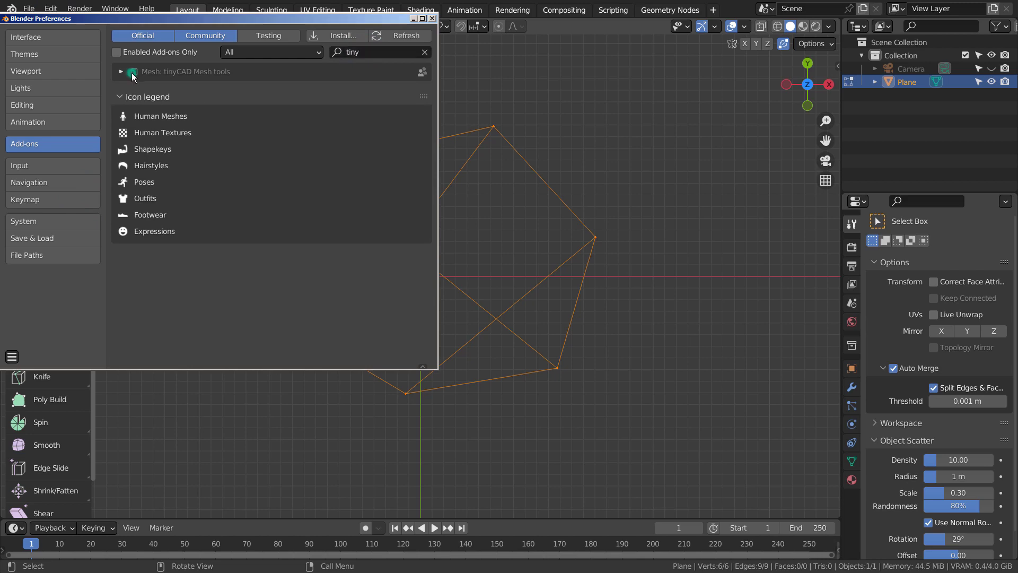
pyautogui.click(134, 72)
pyautogui.click(433, 19)
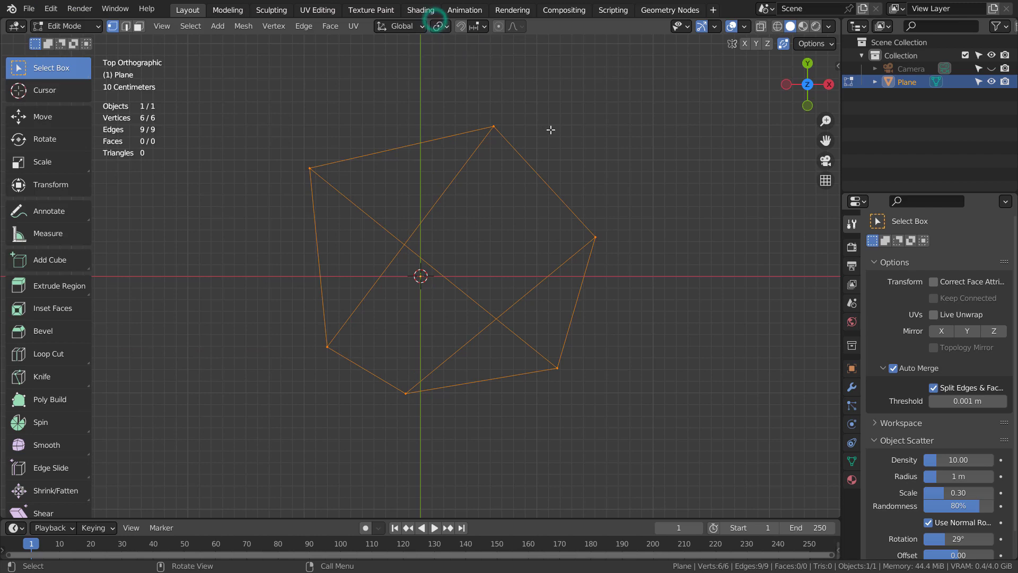
# - Run TinyCAD XALL to add vertices at every edge crossing of the outline
pyautogui.rightClick(541, 104)
pyautogui.moveTo(536, 87)
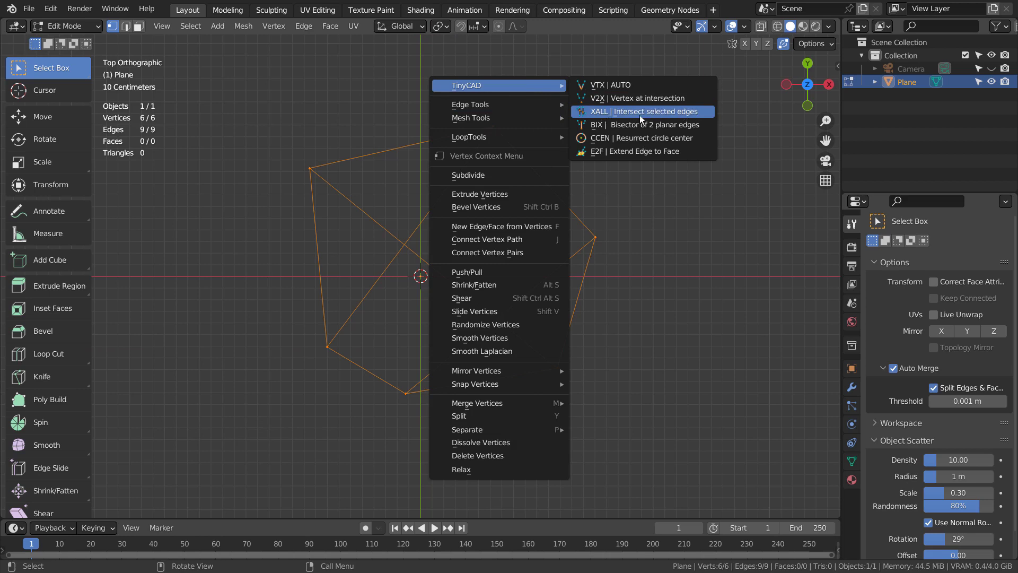
pyautogui.click(610, 113)
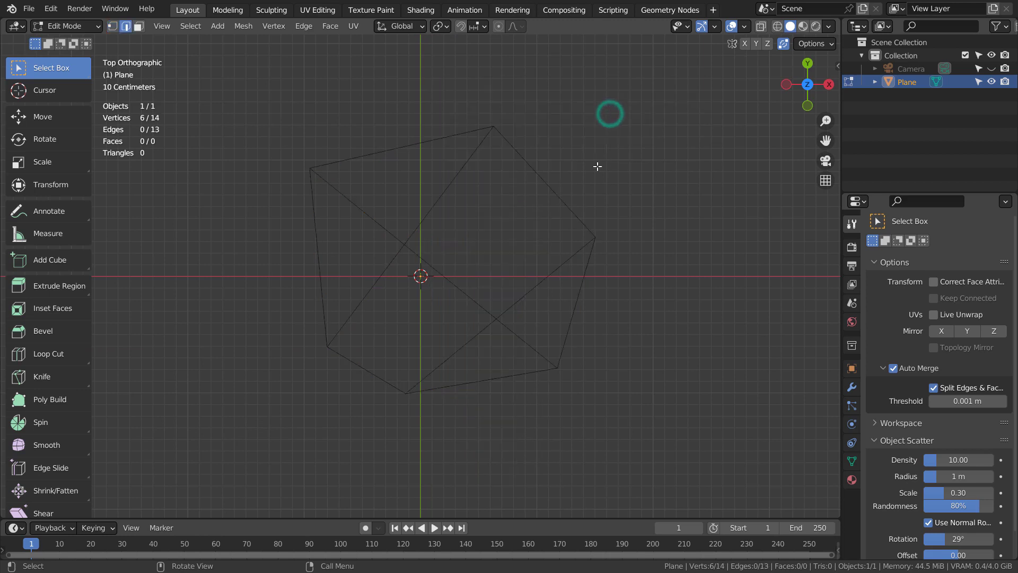
pyautogui.press('a')
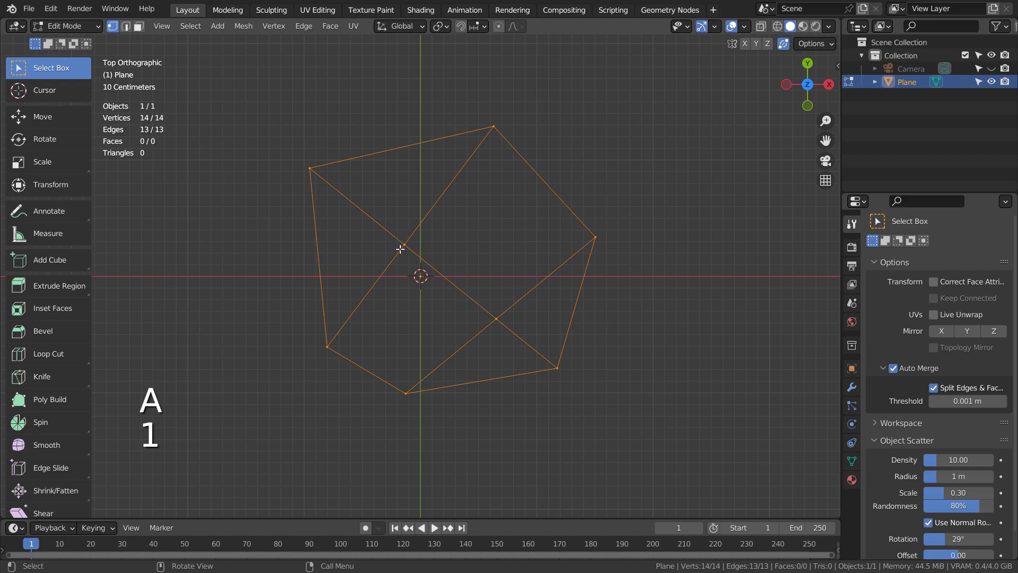
pyautogui.rightClick(613, 151)
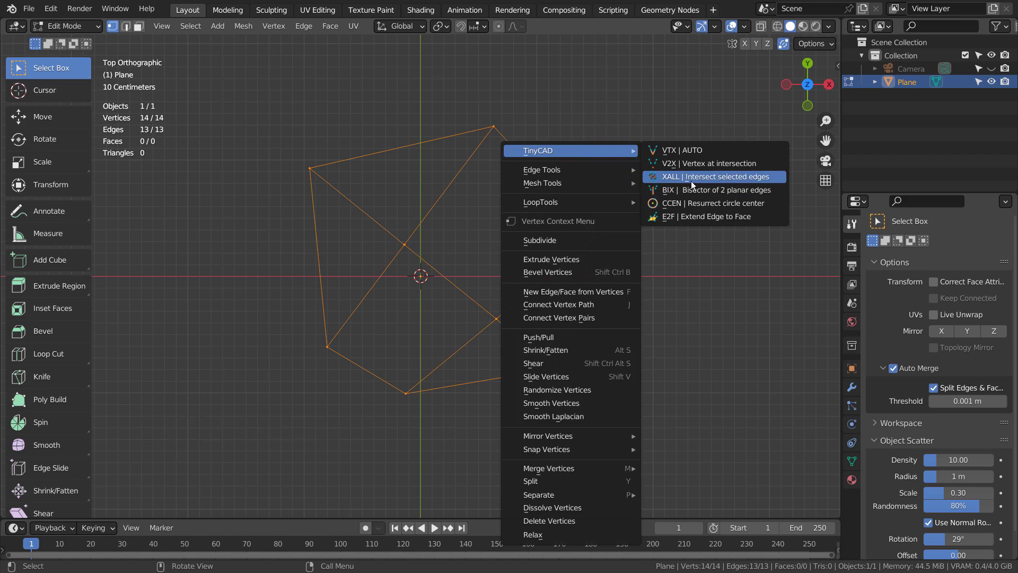
pyautogui.click(718, 183)
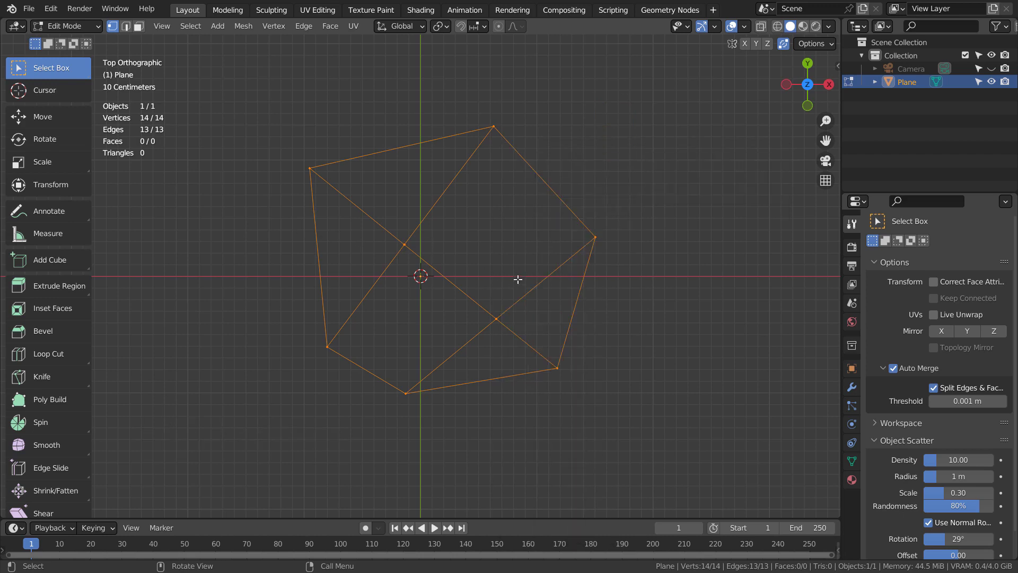
# - Undo the intersections and delete the outline object in Object Mode
pyautogui.hotkey('ctrl', 'z')
pyautogui.hotkey('ctrl', 'z')
pyautogui.hotkey('ctrl', 'z')
pyautogui.hotkey('ctrl', 'z')
pyautogui.hotkey('ctrl', 'z')
pyautogui.hotkey('ctrl', 'z')
pyautogui.hotkey('ctrl', 'z')
pyautogui.hotkey('ctrl', 'z')
pyautogui.hotkey('ctrl', 'z')
pyautogui.hotkey('ctrl', 'z')
pyautogui.hotkey('ctrl', 'z')
pyautogui.hotkey('ctrl', 'z')
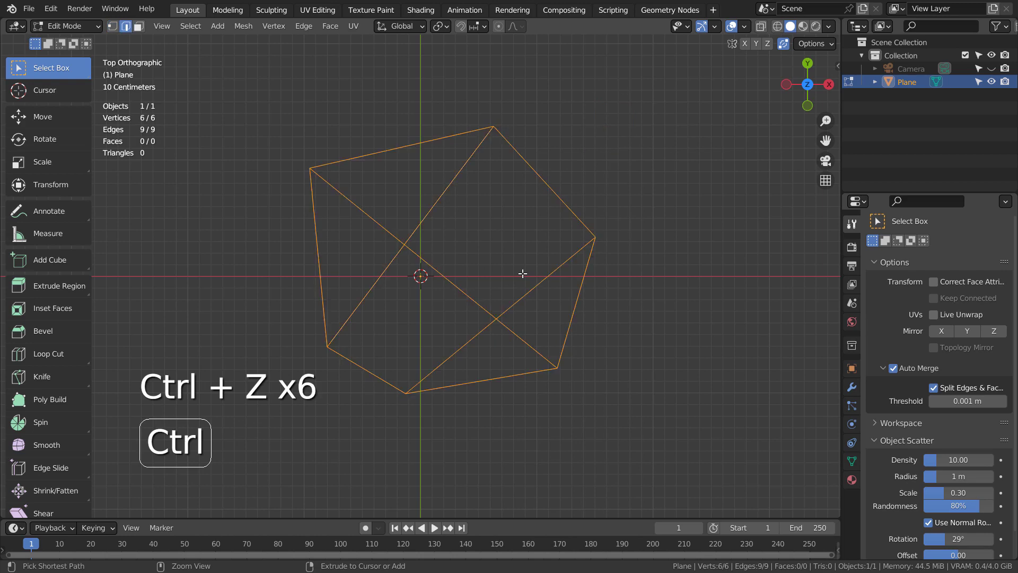
pyautogui.hotkey('ctrl', 'z')
pyautogui.hotkey('ctrl', 'z')
pyautogui.hotkey('ctrl', 'z')
pyautogui.hotkey('ctrl', 'z')
pyautogui.hotkey('ctrl', 'z')
pyautogui.hotkey('ctrl', 'z')
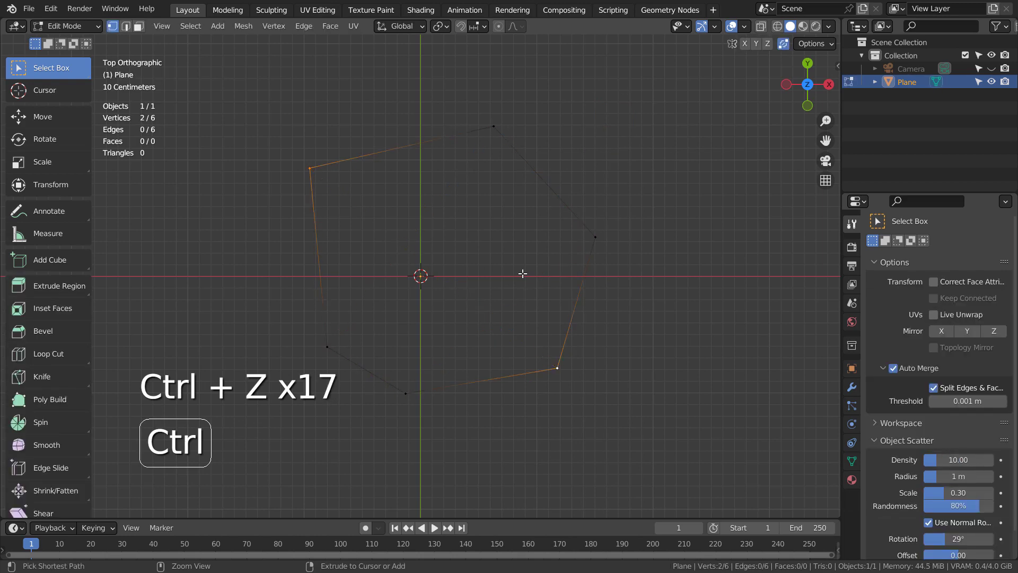
pyautogui.hotkey('ctrl', 'z')
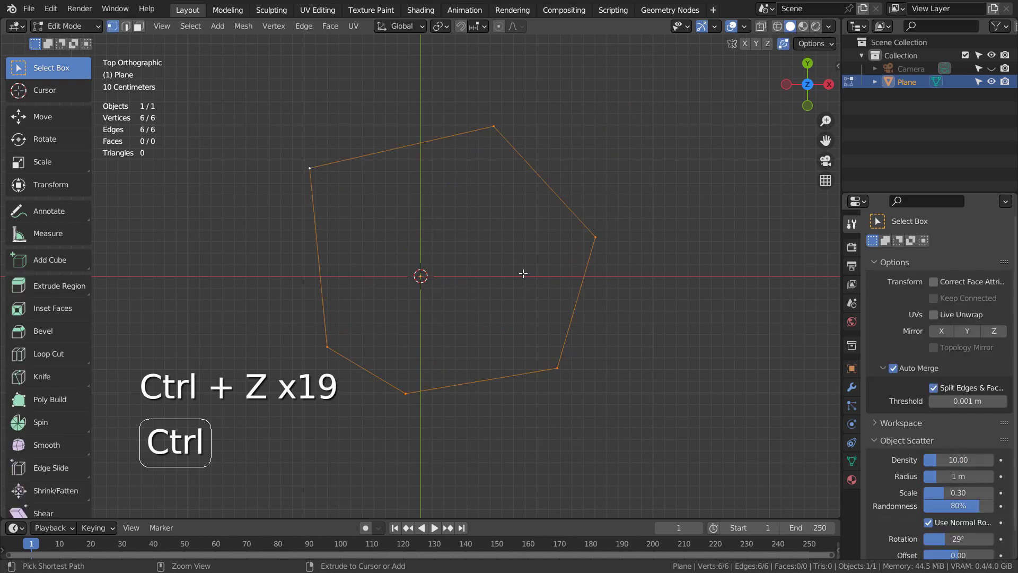
pyautogui.press('Tab')
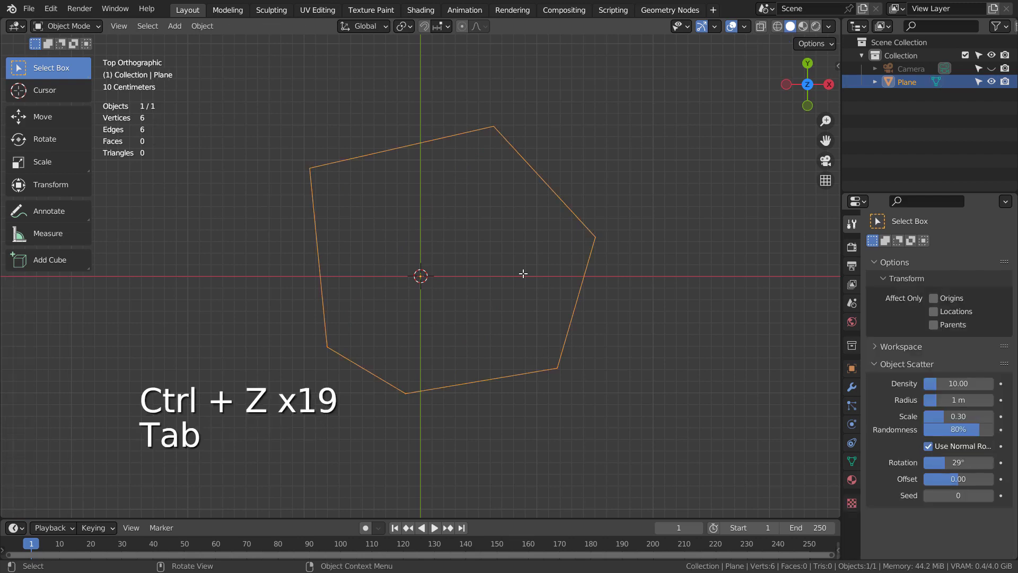
pyautogui.press('x')
pyautogui.click(523, 272)
# - Add a new mesh plane and enter Edit Mode on it
pyautogui.hotkey('shift', 'a')
pyautogui.moveTo(519, 263)
pyautogui.click(577, 260)
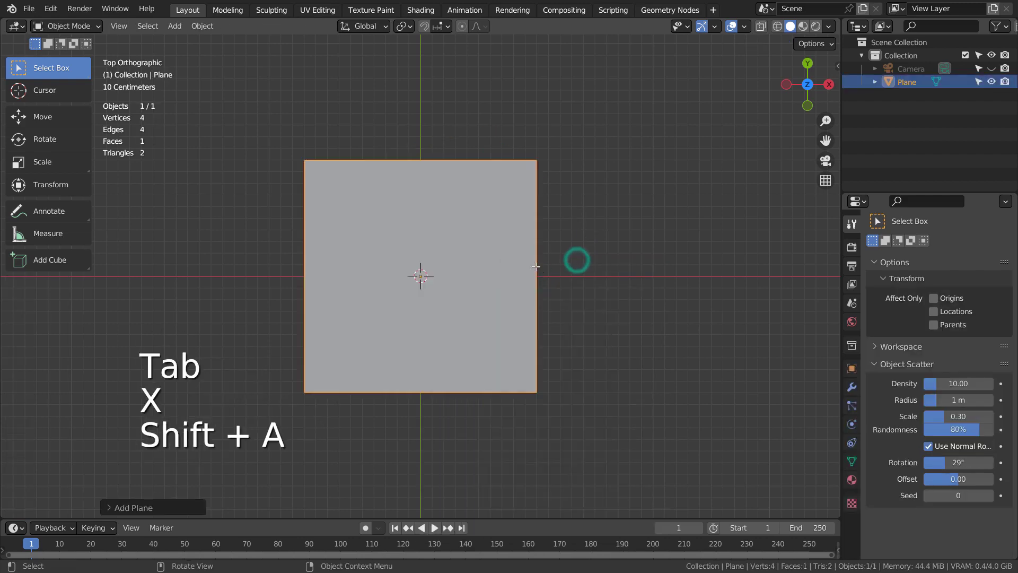
pyautogui.press('Tab')
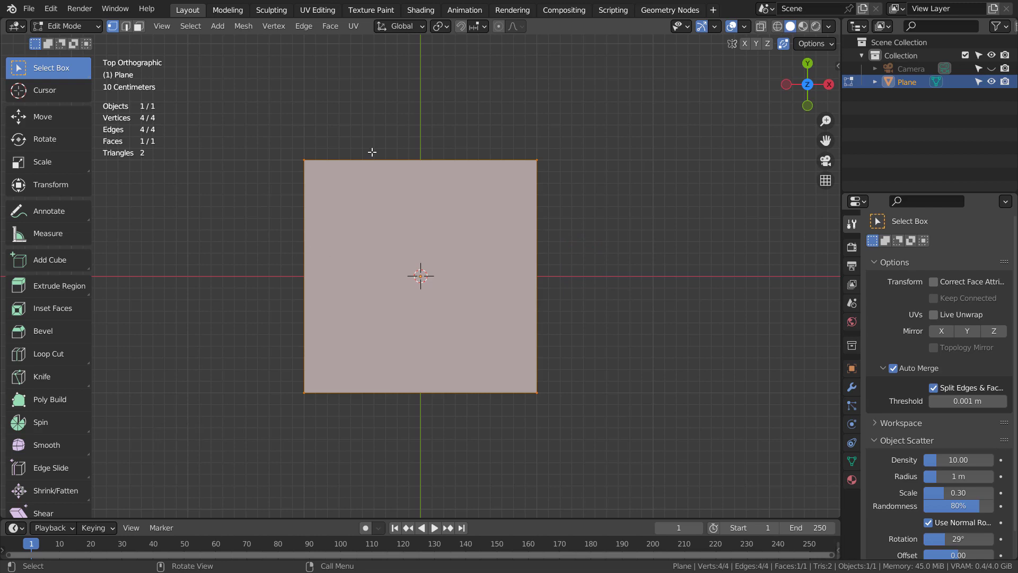
# - Knife several crossing cuts across the plane, confirm them, and start moving one crossing vertex
pyautogui.press('k')
pyautogui.click(357, 114)
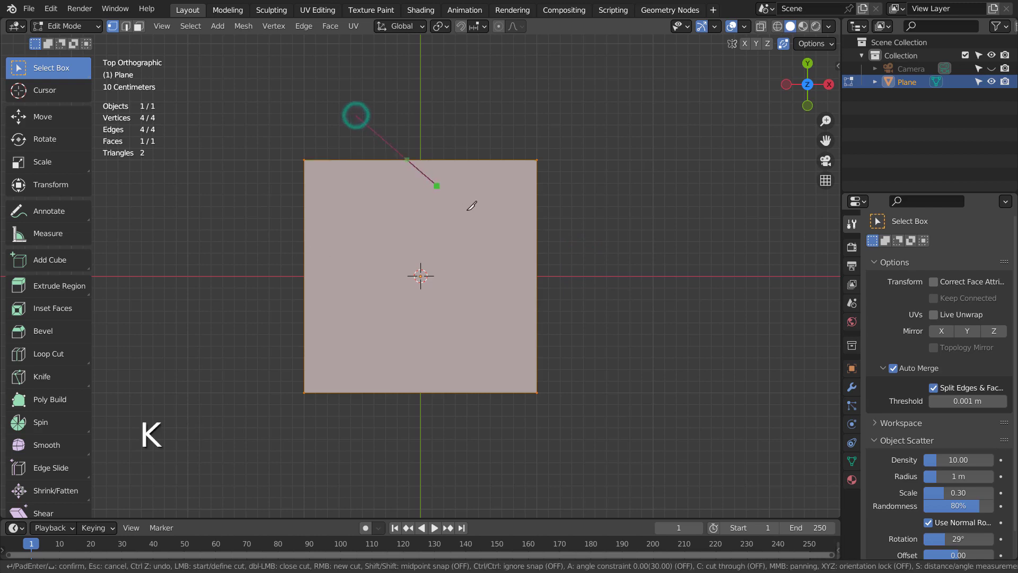
pyautogui.click(584, 310)
pyautogui.click(390, 401)
pyautogui.click(269, 231)
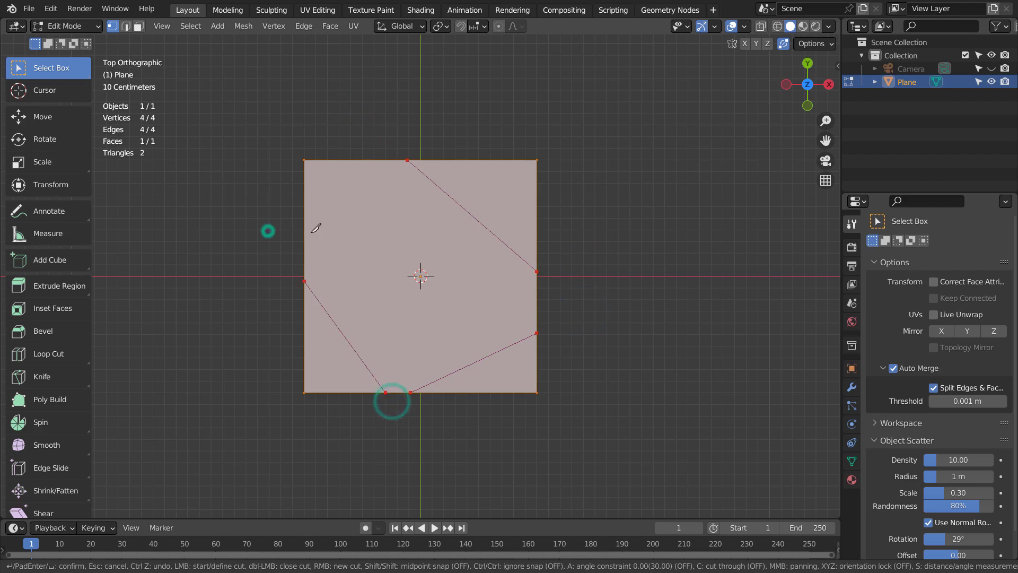
pyautogui.click(590, 234)
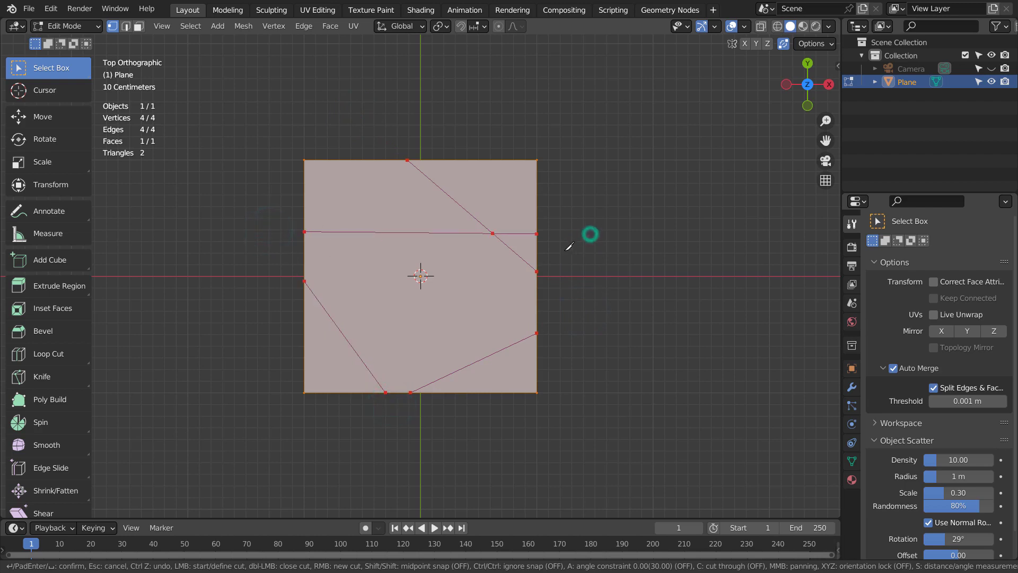
pyautogui.click(234, 380)
pyautogui.click(574, 357)
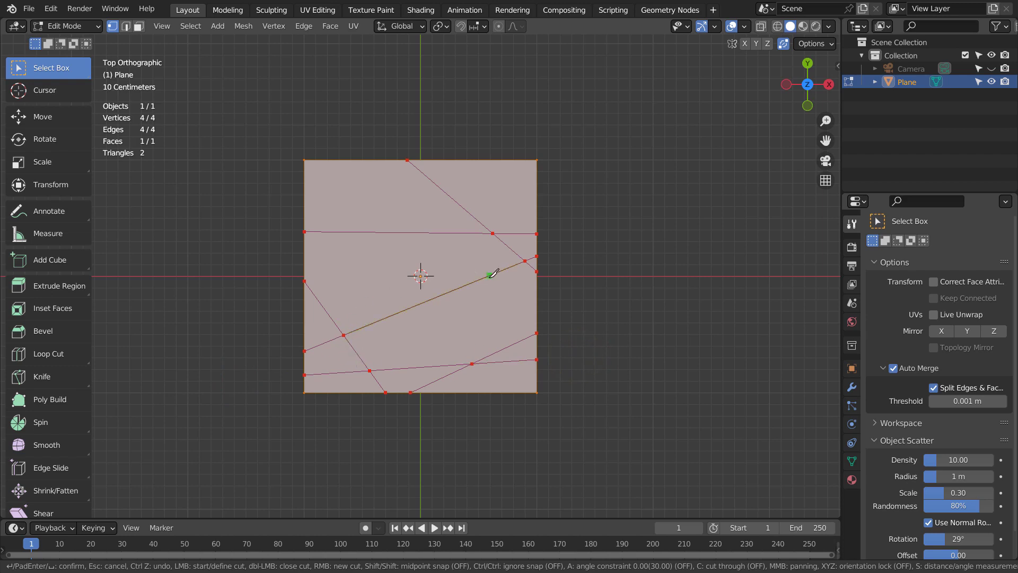
pyautogui.press('Return')
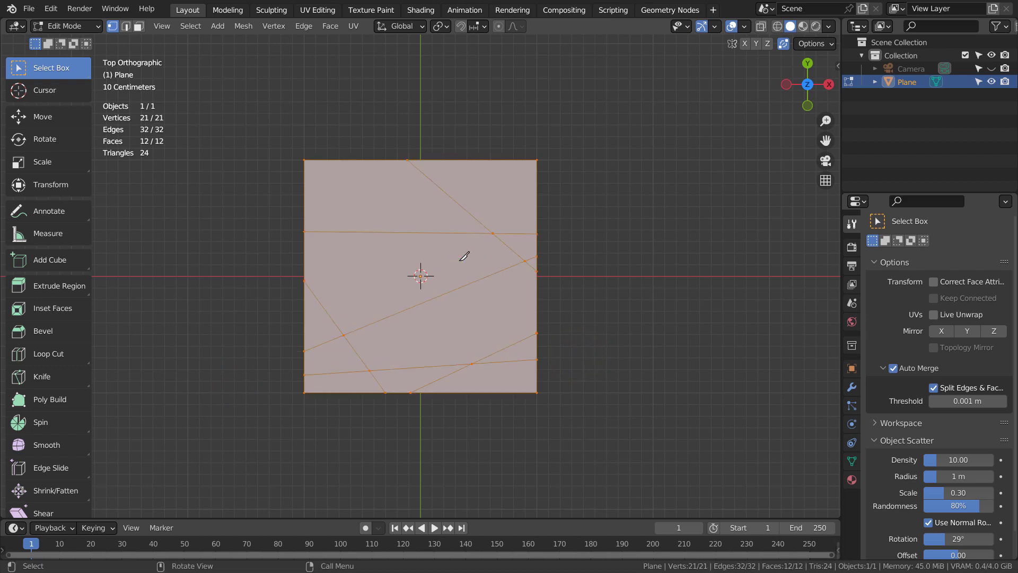
pyautogui.click(493, 234)
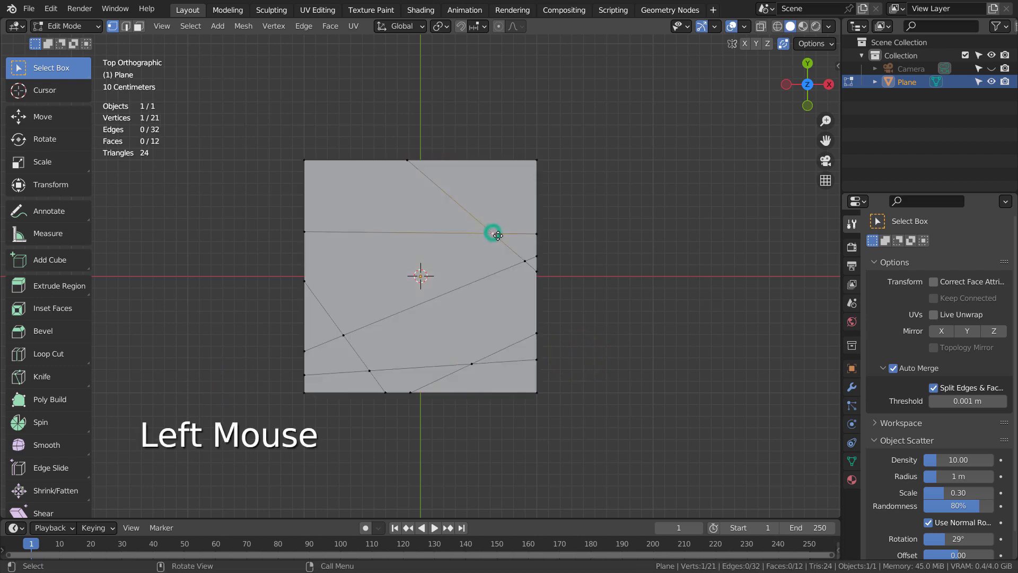
pyautogui.press('g')
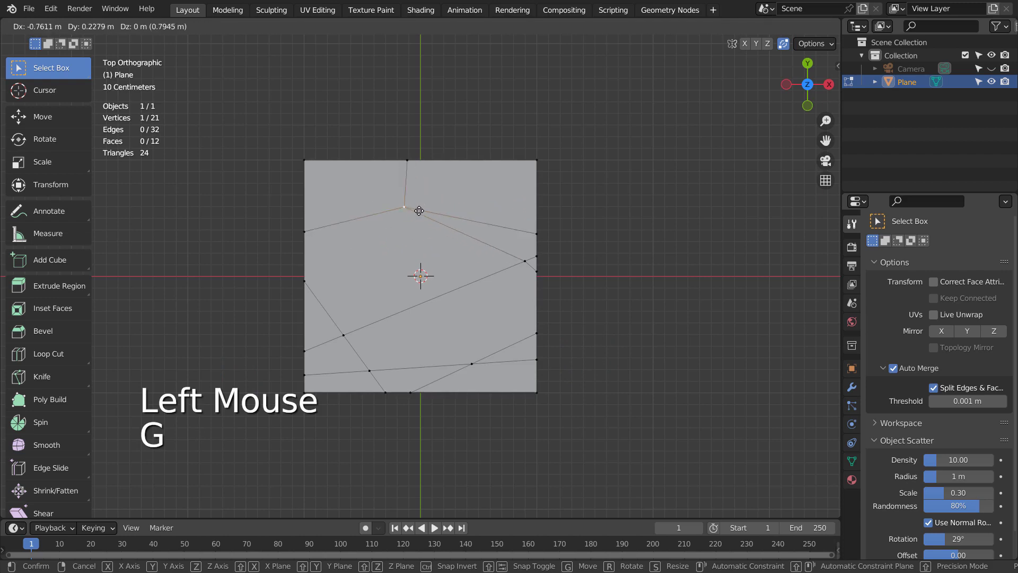